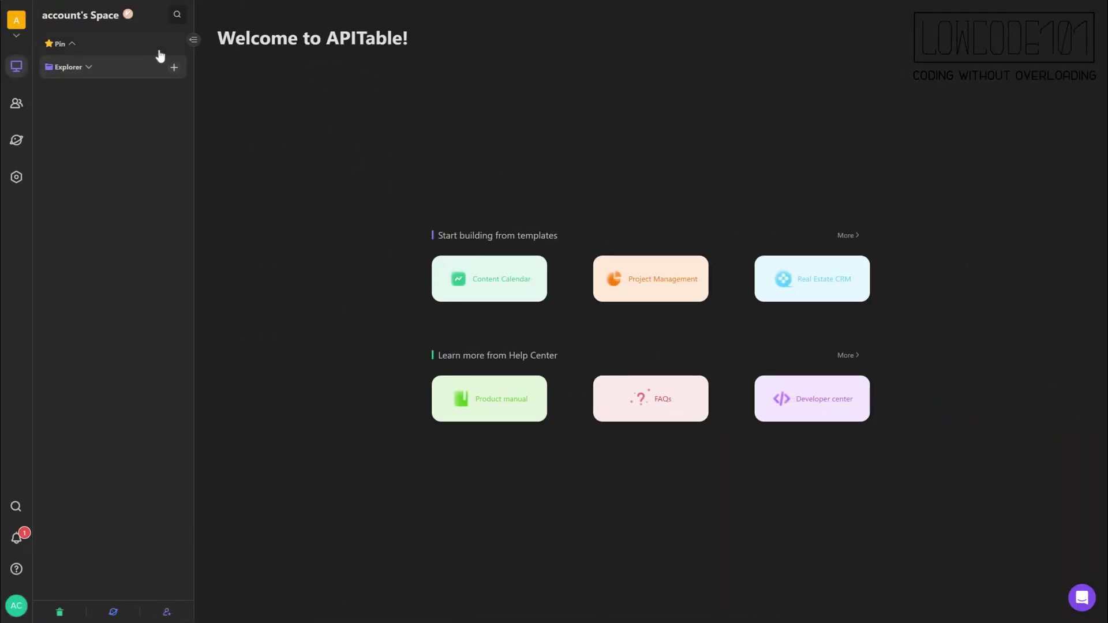
# Create a blank datasheet and name it 'customers'.
pyautogui.click(174, 68)
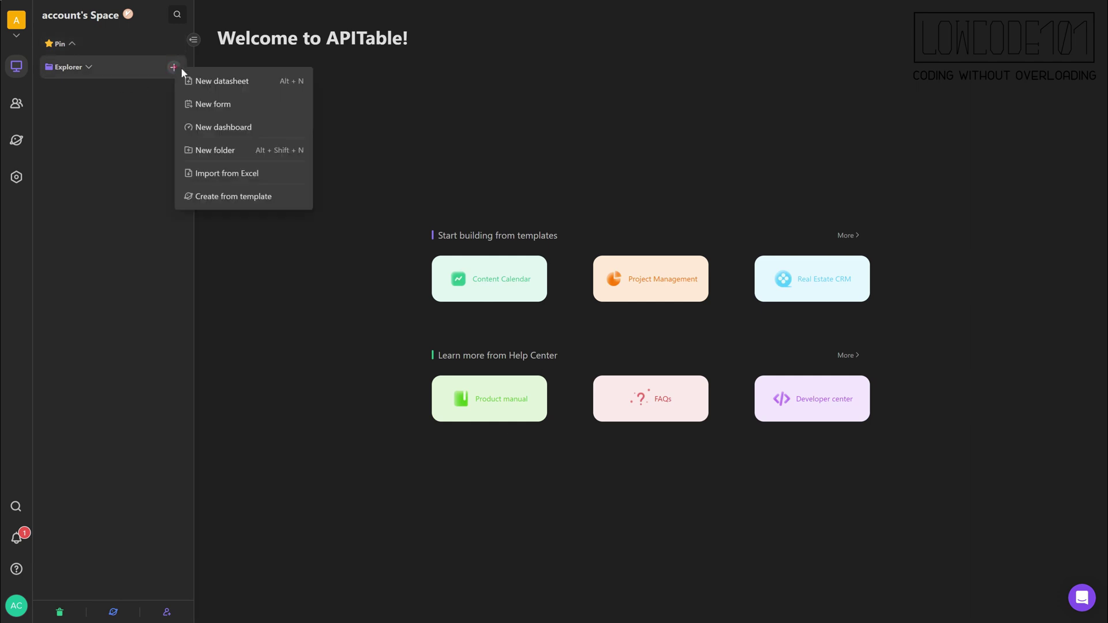
pyautogui.click(213, 81)
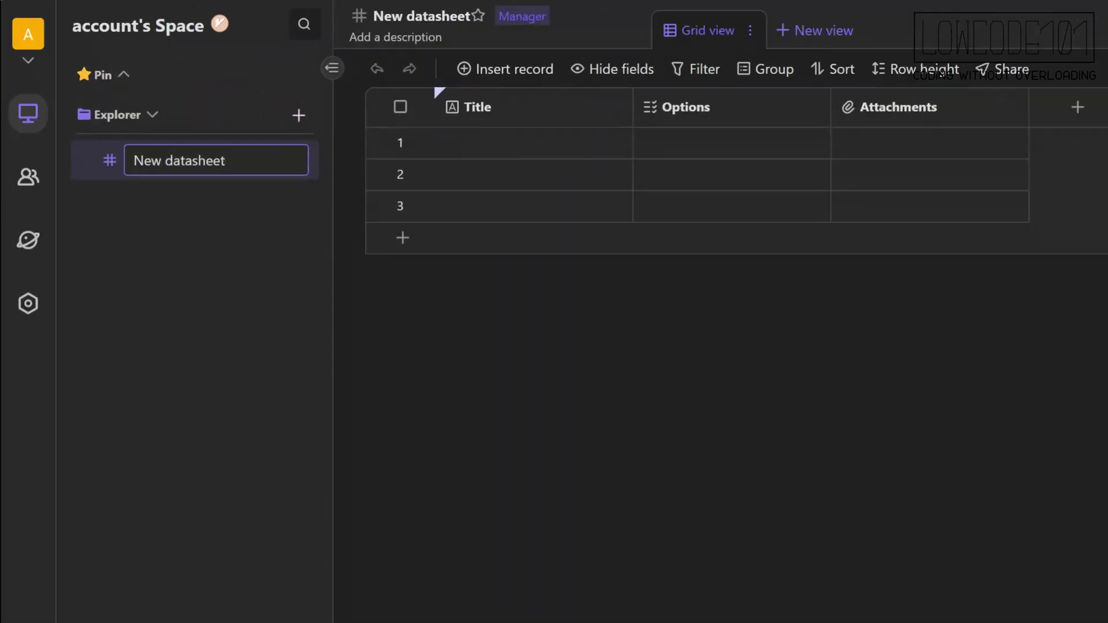
pyautogui.tripleClick(245, 162)
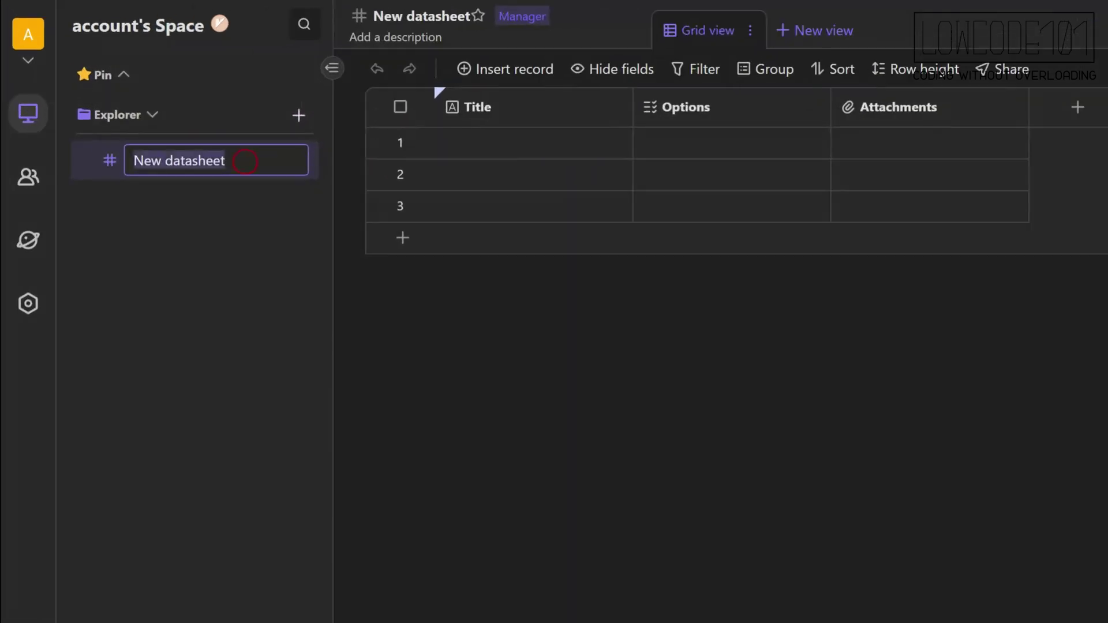
pyautogui.write('customers')
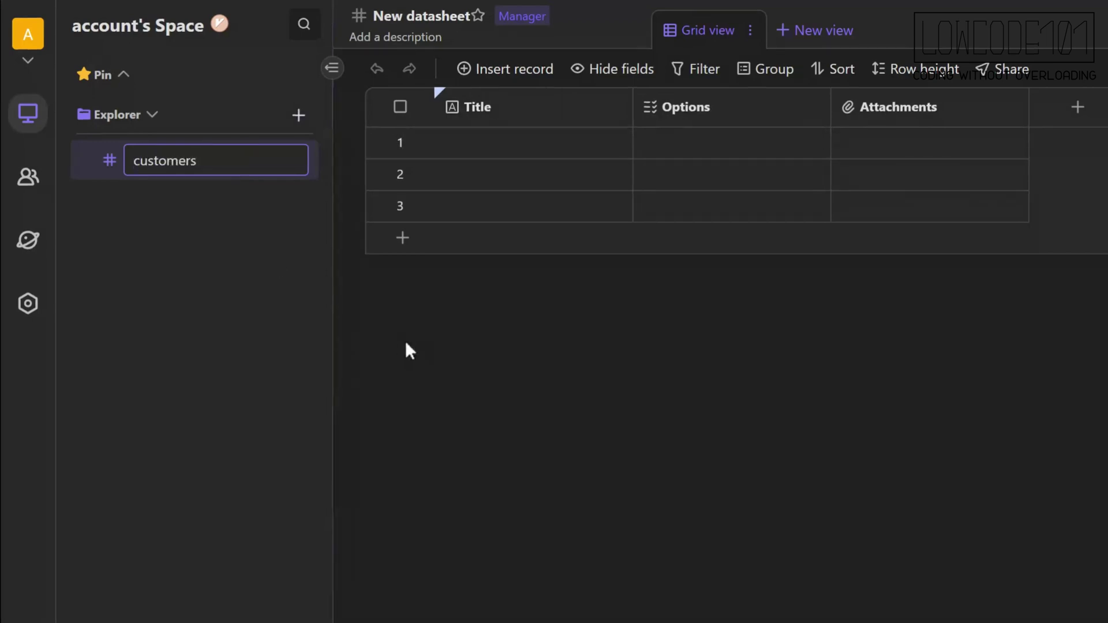
pyautogui.press('Return')
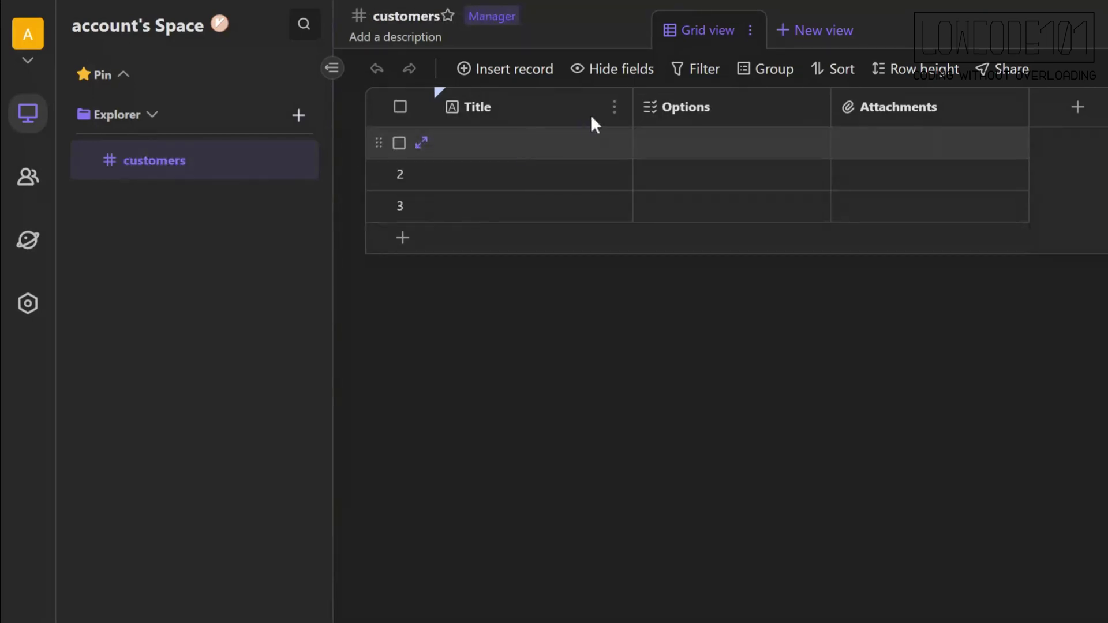
pyautogui.click(614, 106)
# Rename the Title column to Name.
pyautogui.click(672, 151)
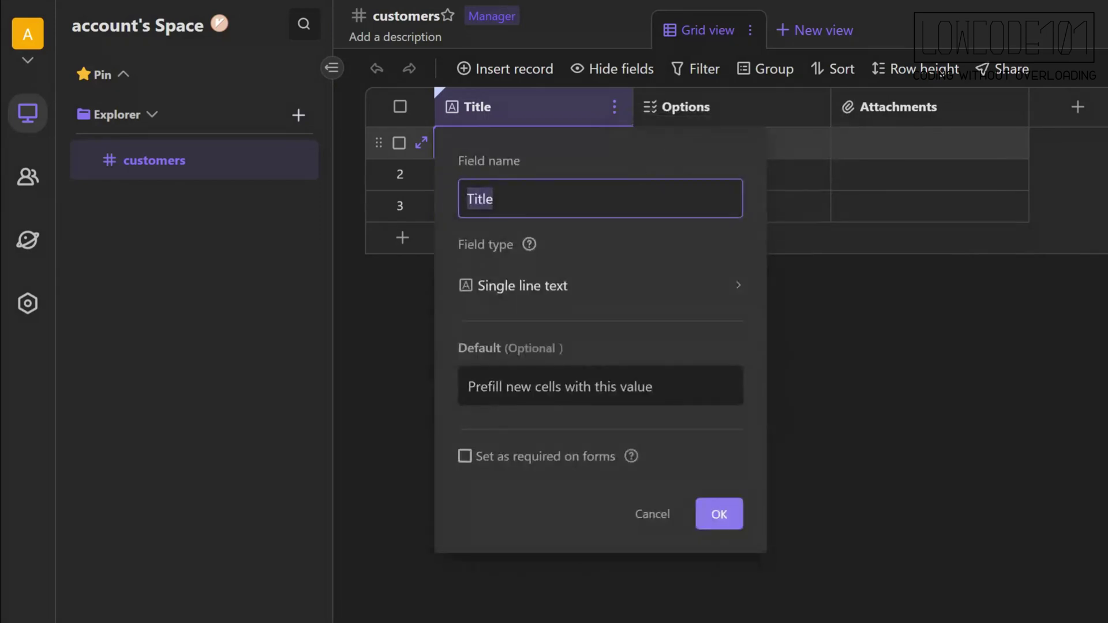
pyautogui.write('Name')
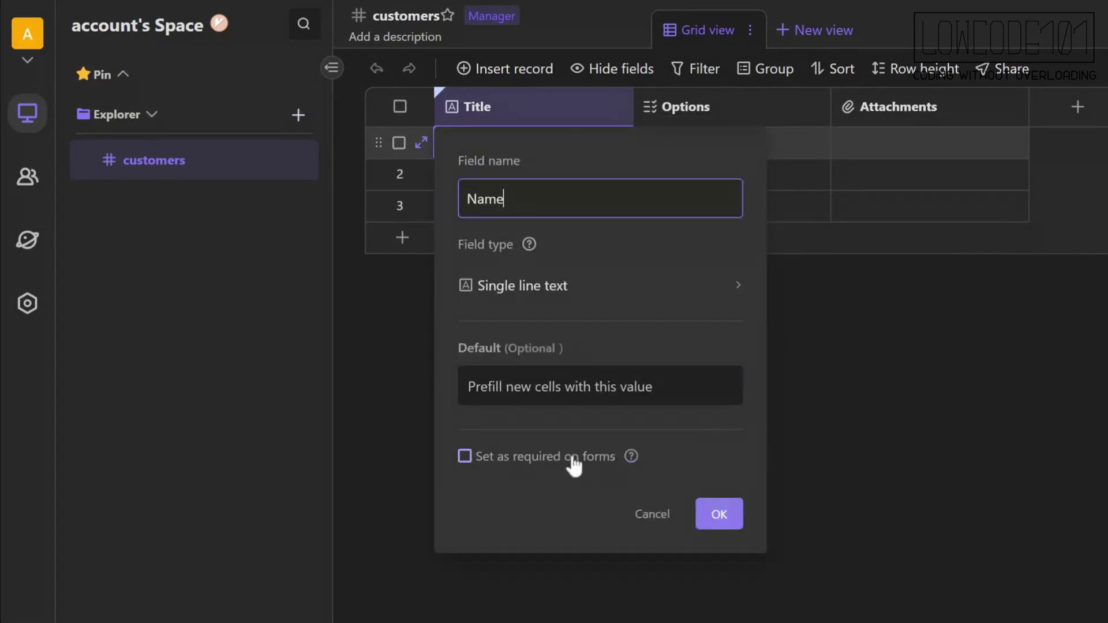
pyautogui.click(730, 515)
# Turn the Options column into a required Email-type field named Email.
pyautogui.click(812, 114)
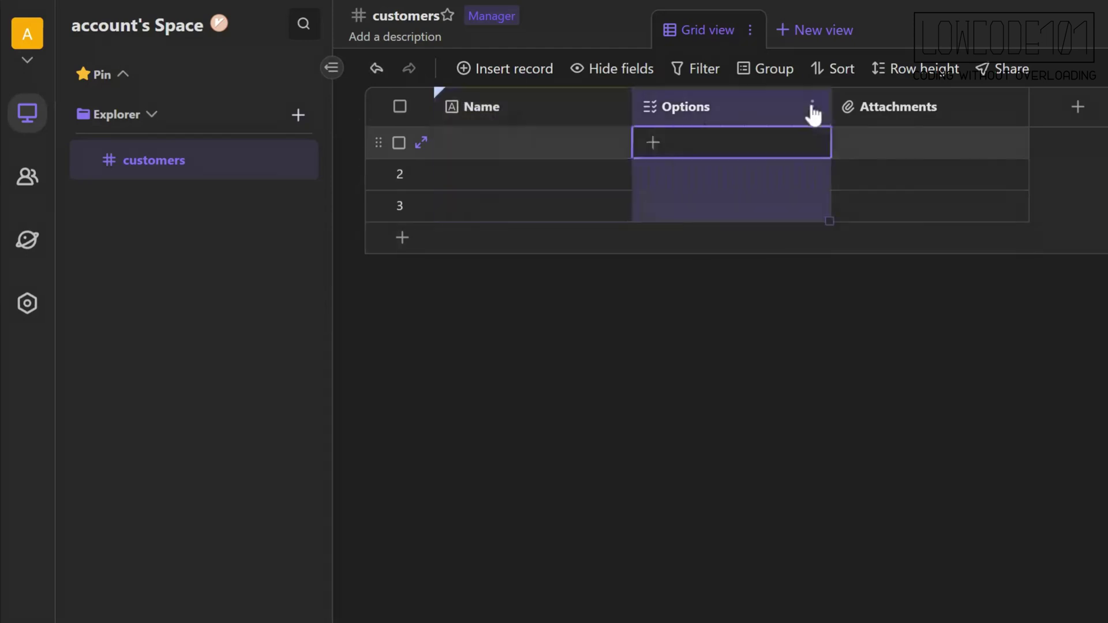
pyautogui.click(858, 131)
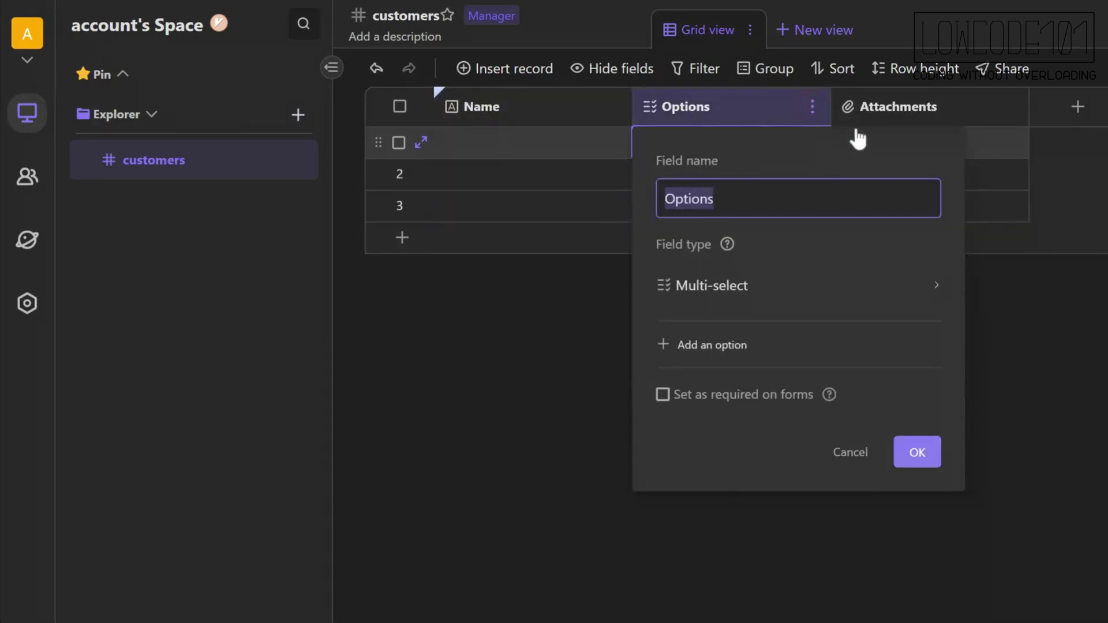
pyautogui.write('Email')
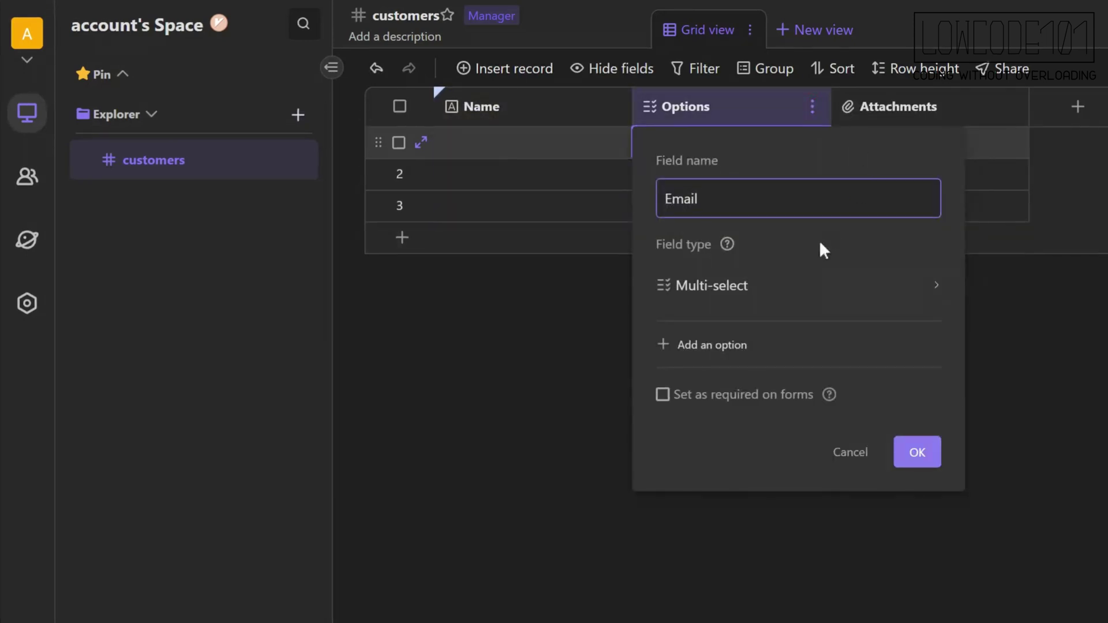
pyautogui.click(799, 295)
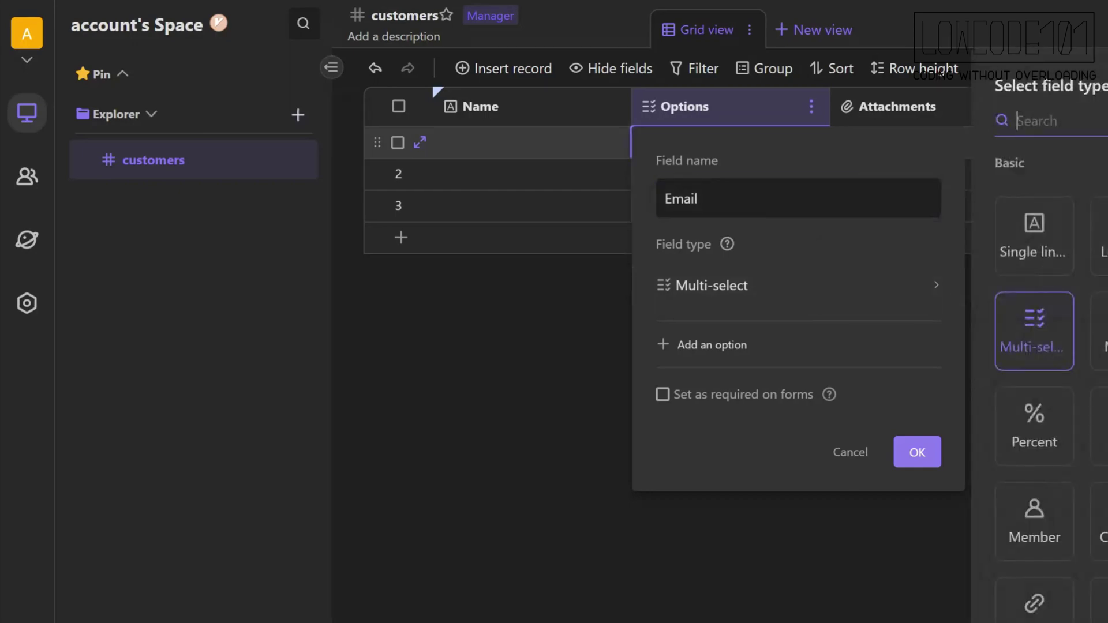
pyautogui.write('email')
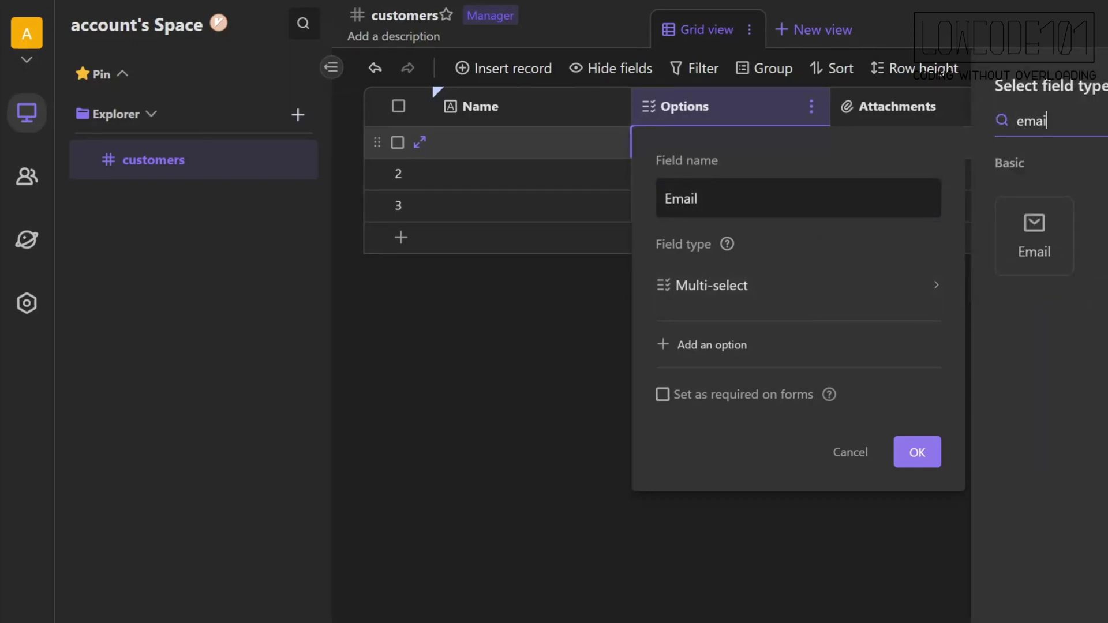
pyautogui.click(1034, 231)
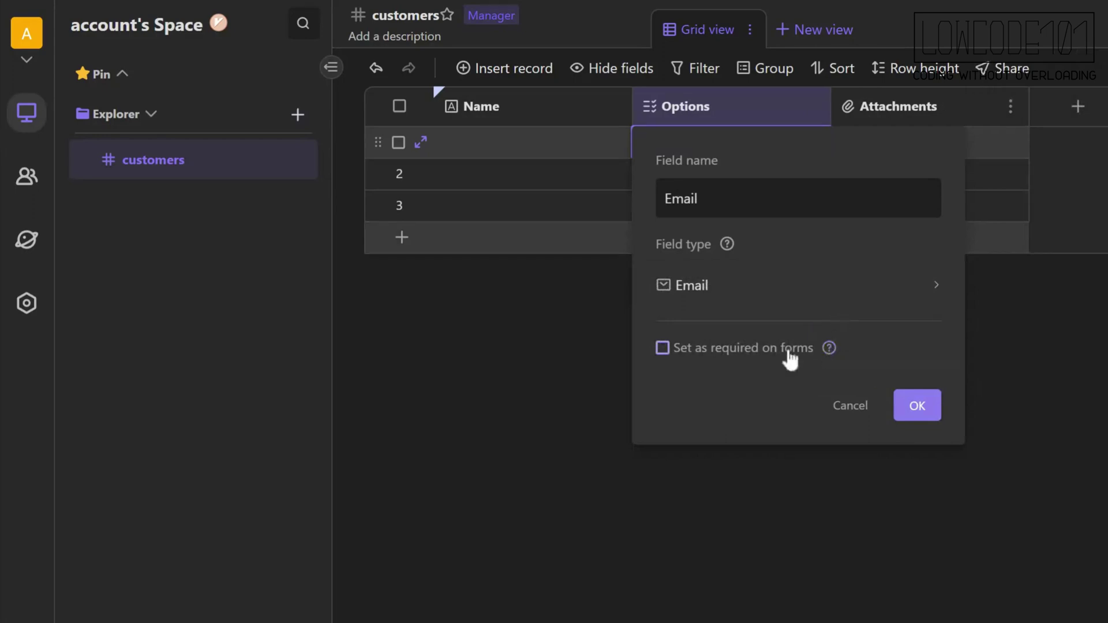
pyautogui.click(786, 351)
pyautogui.click(600, 407)
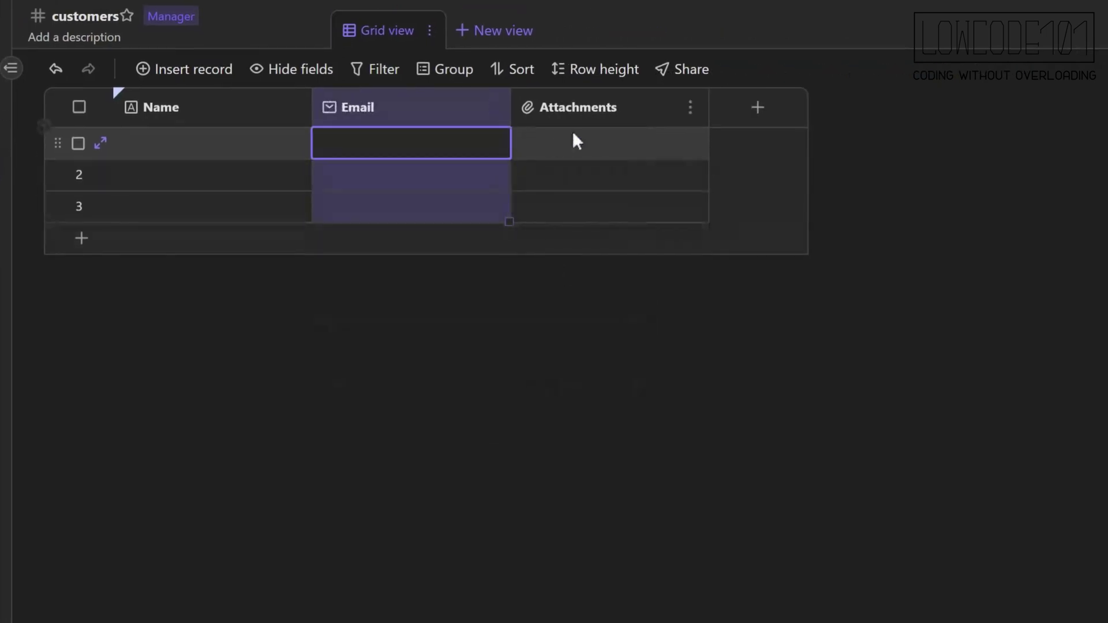
# Turn the Attachments column into a single line text field named Phone.
pyautogui.click(691, 108)
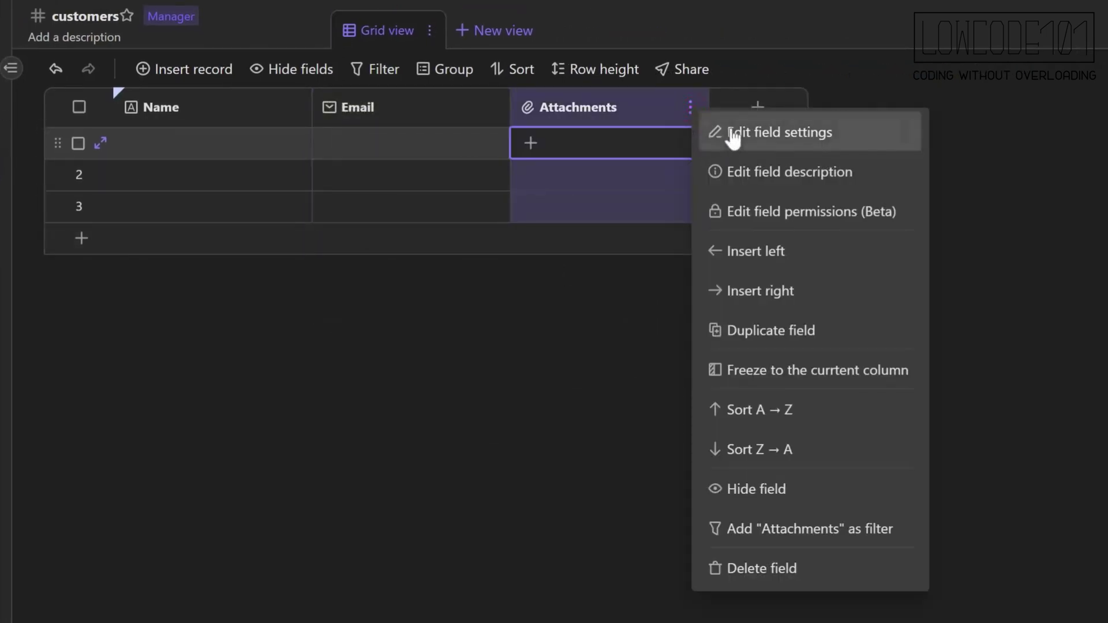
pyautogui.click(718, 129)
pyautogui.write('Phone')
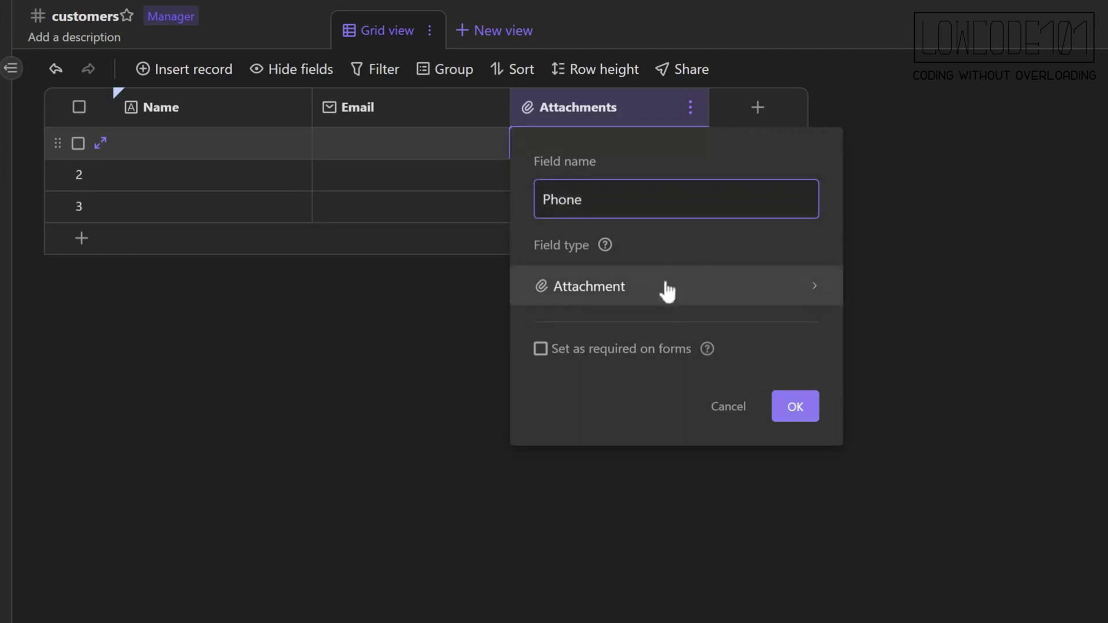
pyautogui.click(663, 289)
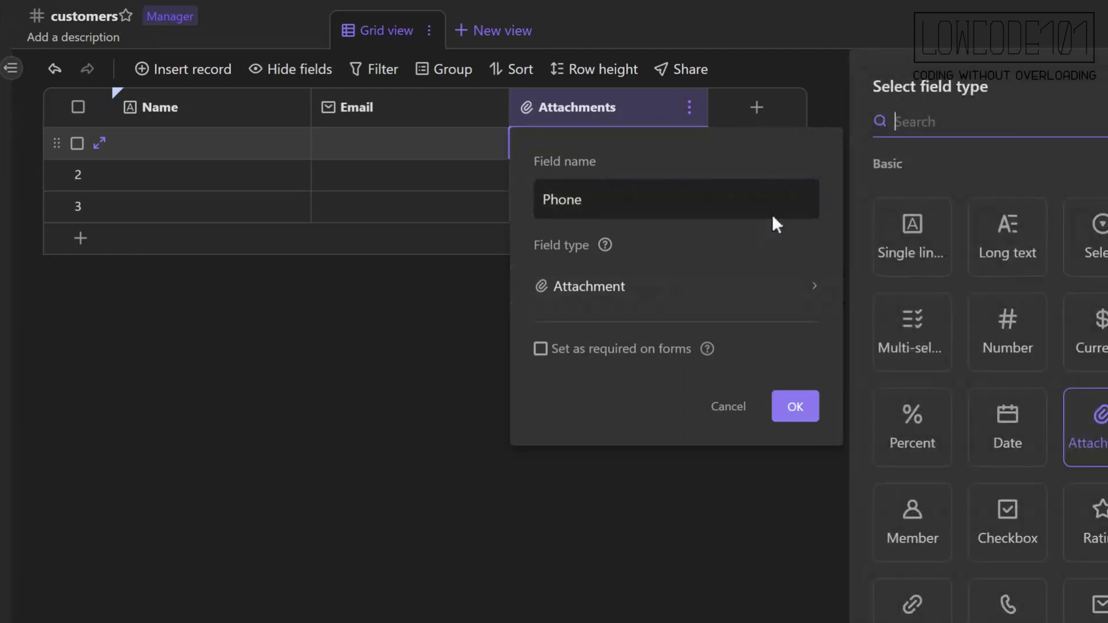
pyautogui.click(919, 255)
pyautogui.click(795, 514)
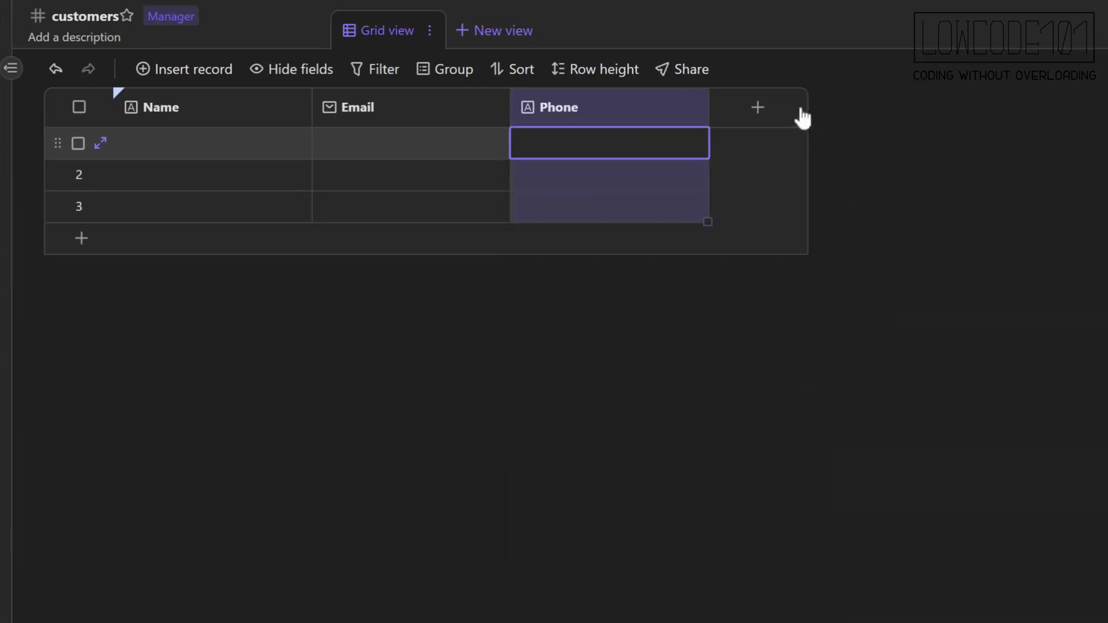
# Add an Assigned To member column allowing one member per cell.
pyautogui.click(757, 108)
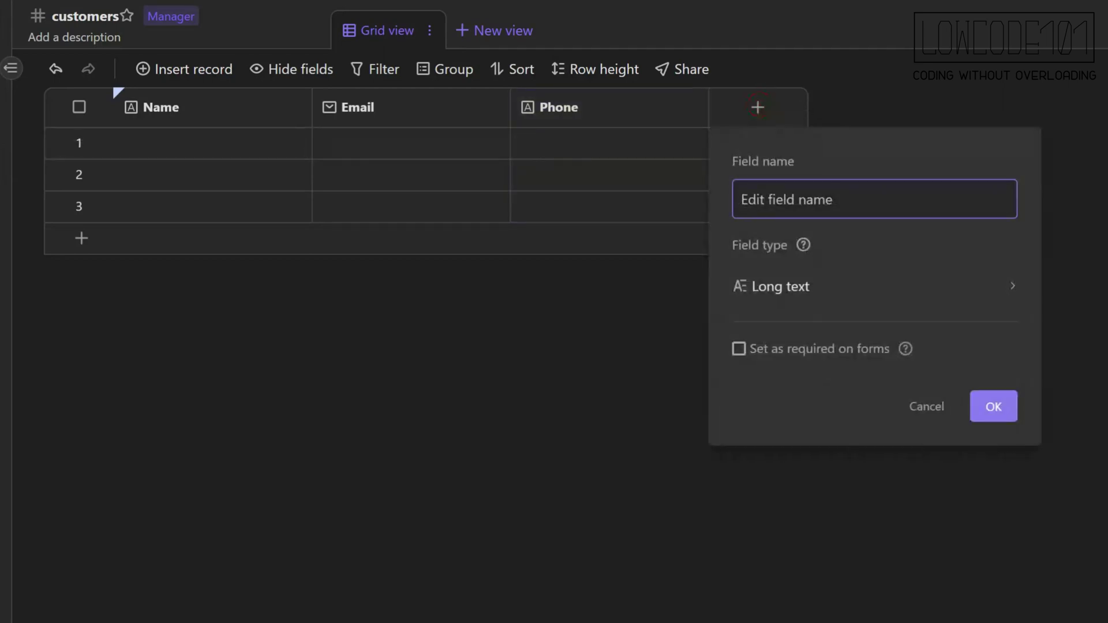
pyautogui.write('Assigned To')
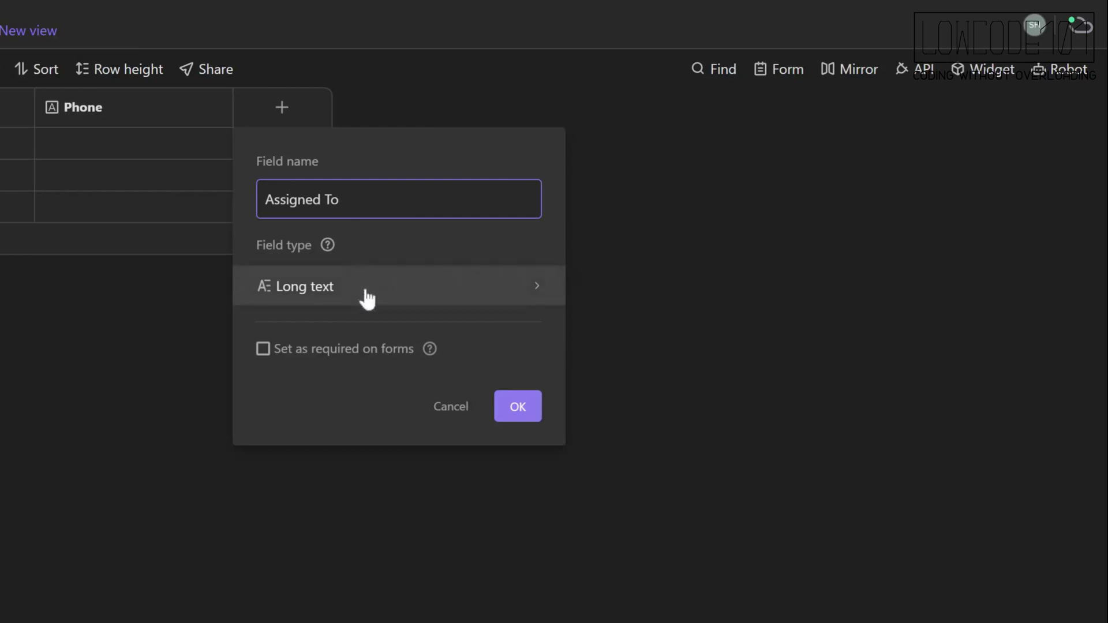
pyautogui.click(837, 287)
pyautogui.click(634, 510)
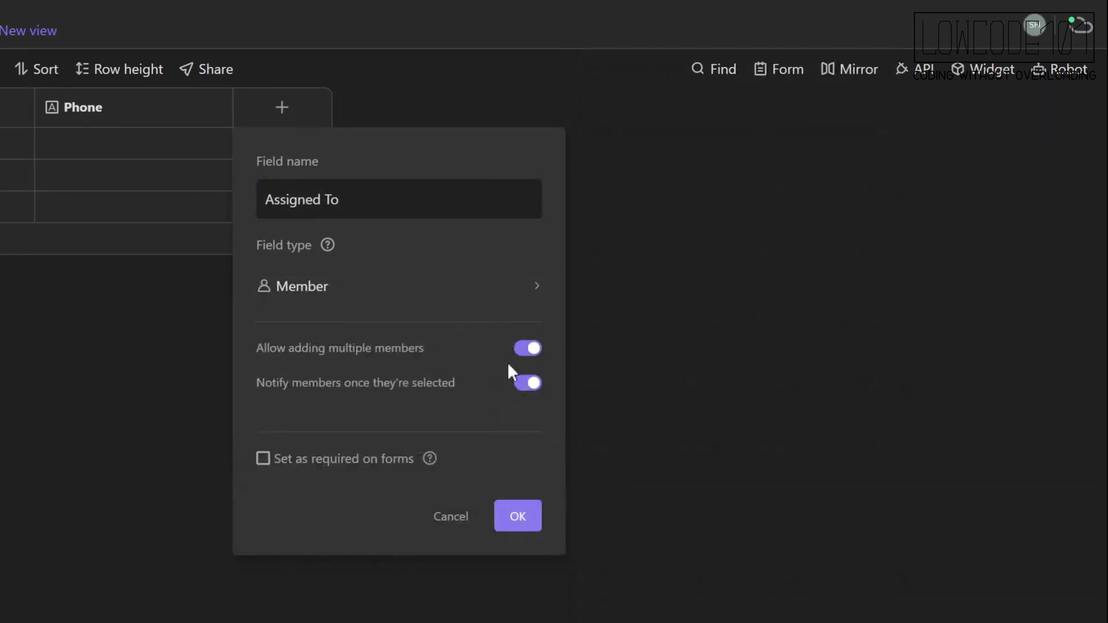
pyautogui.click(525, 348)
pyautogui.click(521, 520)
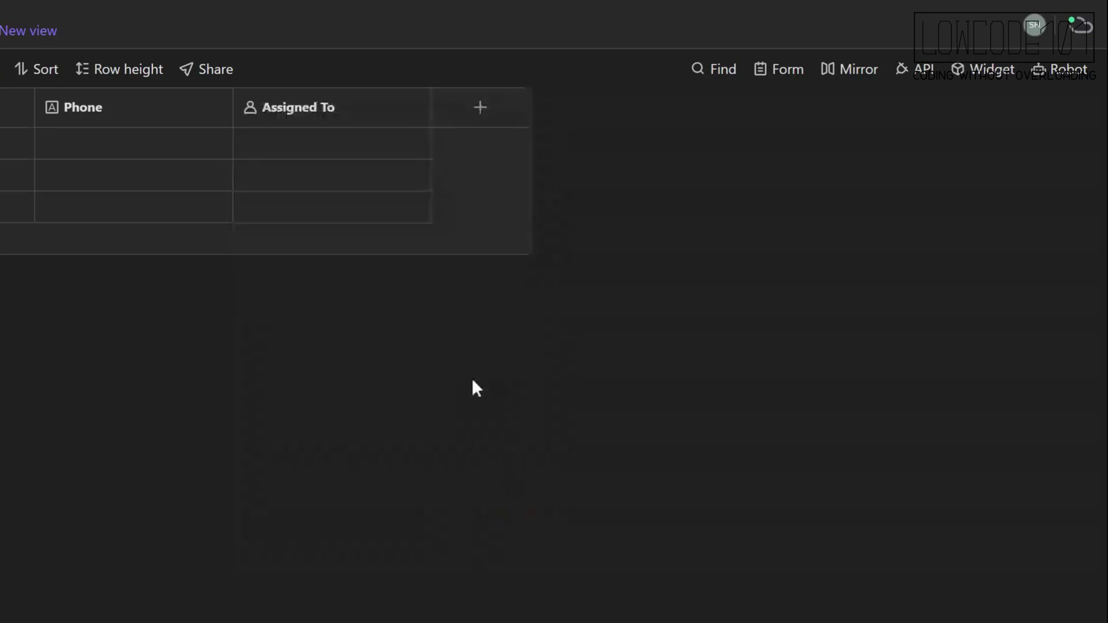
# Add a Status single-select column with choices New, Assigned and In Progress.
pyautogui.click(480, 108)
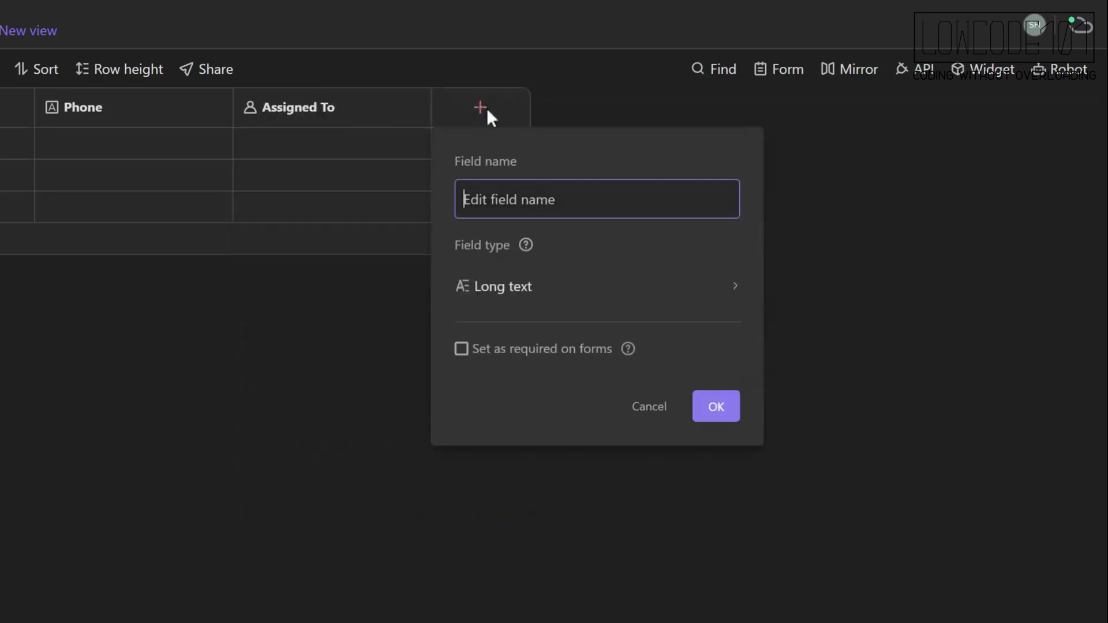
pyautogui.write('St')
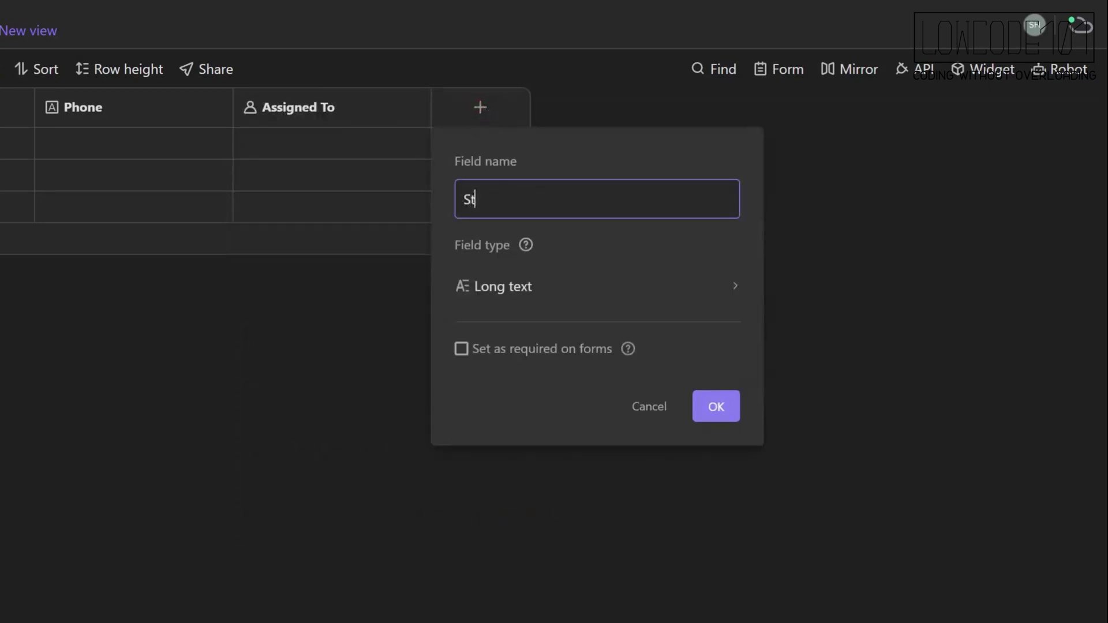
pyautogui.write('atus')
pyautogui.click(537, 289)
pyautogui.click(1036, 252)
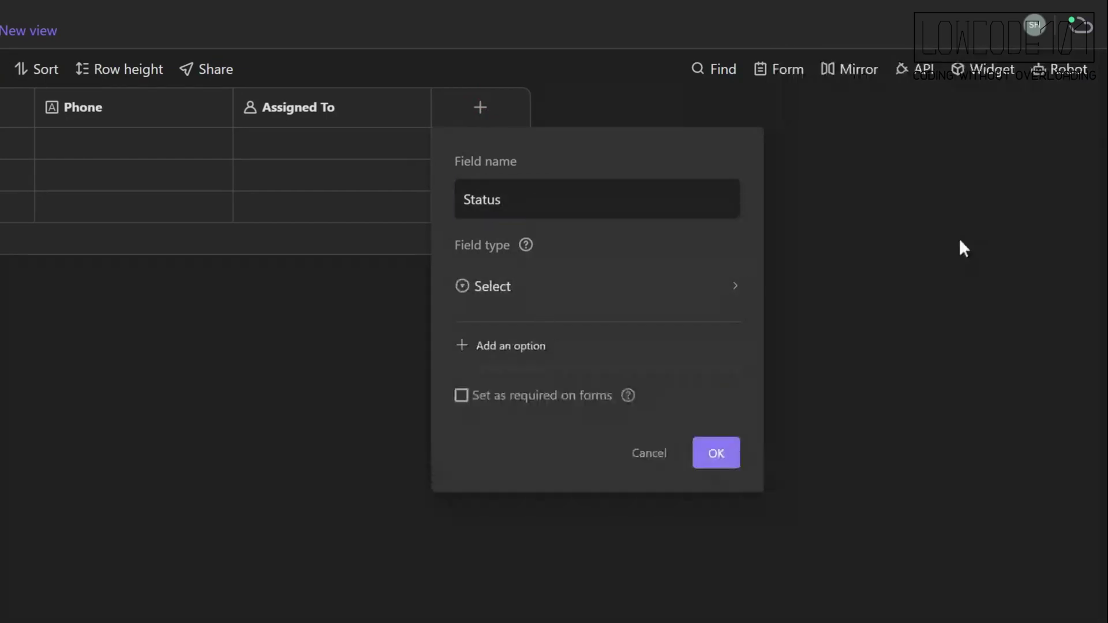
pyautogui.click(515, 348)
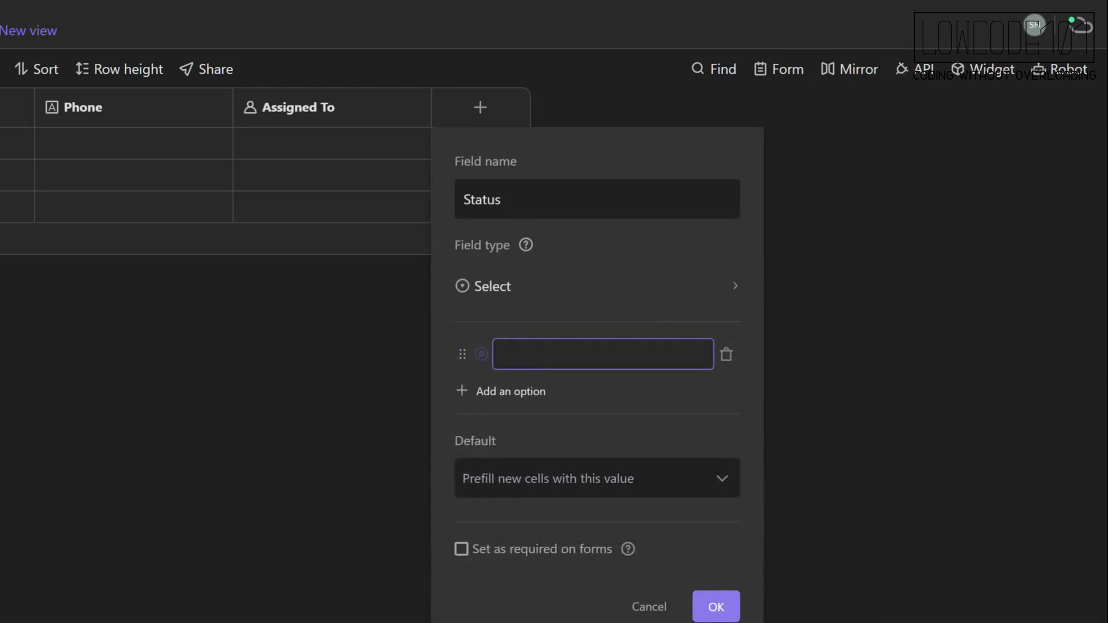
pyautogui.write('New')
pyautogui.click(527, 394)
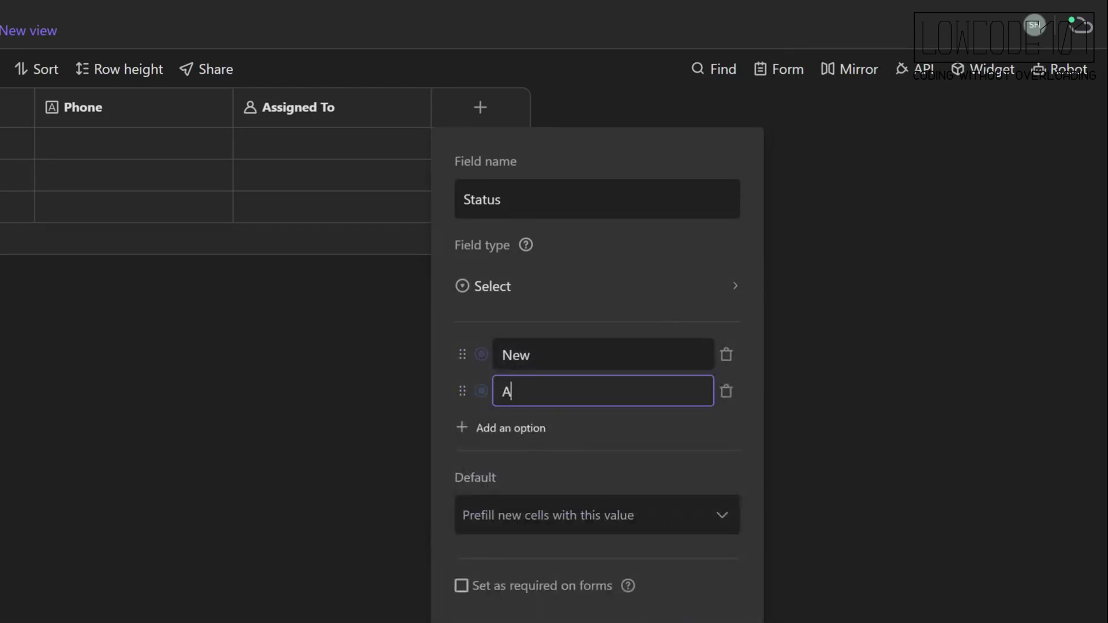
pyautogui.write('Assigned')
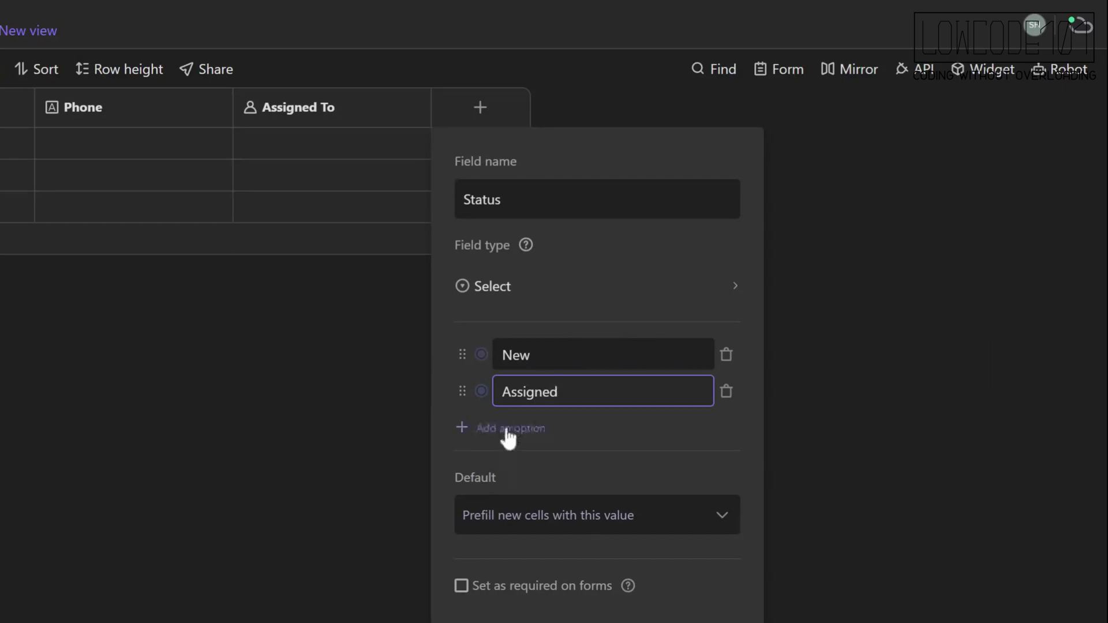
pyautogui.click(508, 432)
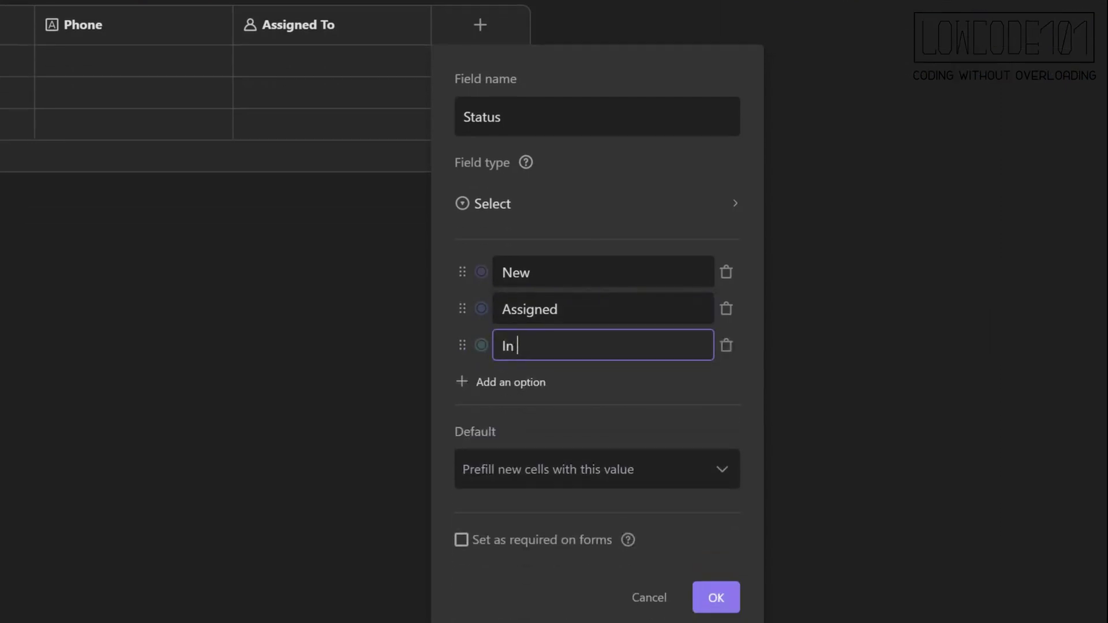
pyautogui.write('In Progress')
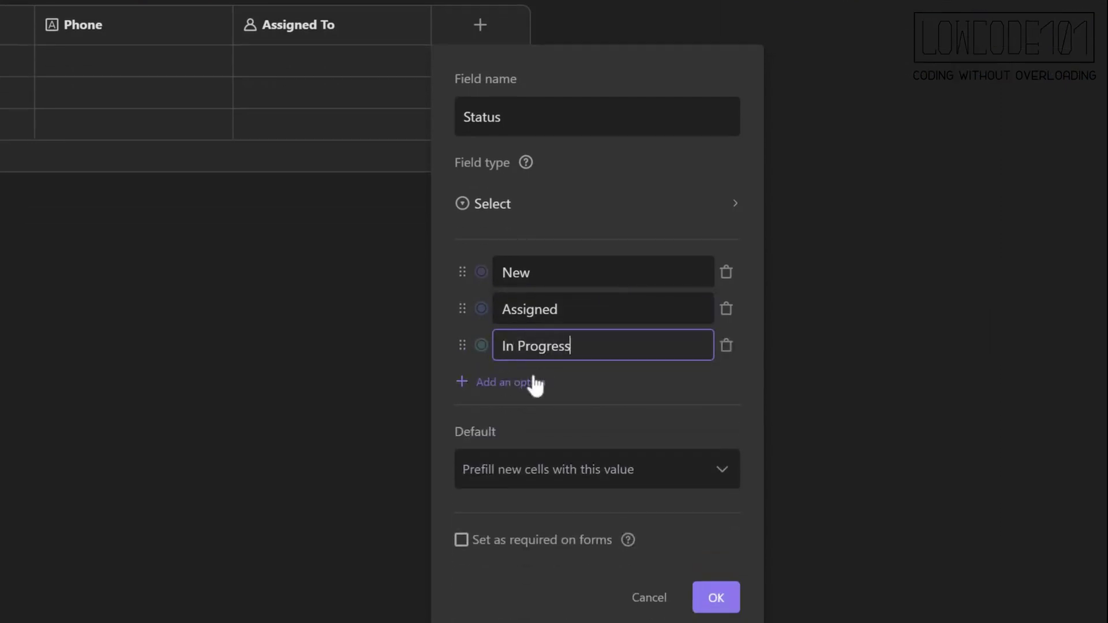
# Add two more Status choices, make New the default, and save the column.
pyautogui.click(530, 382)
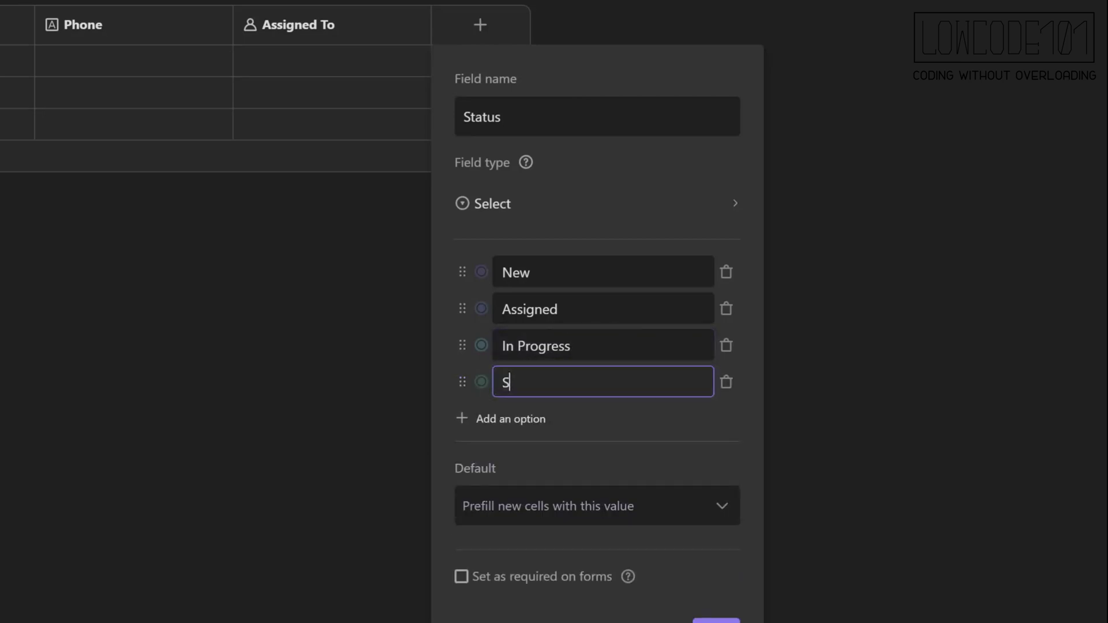
pyautogui.click(524, 420)
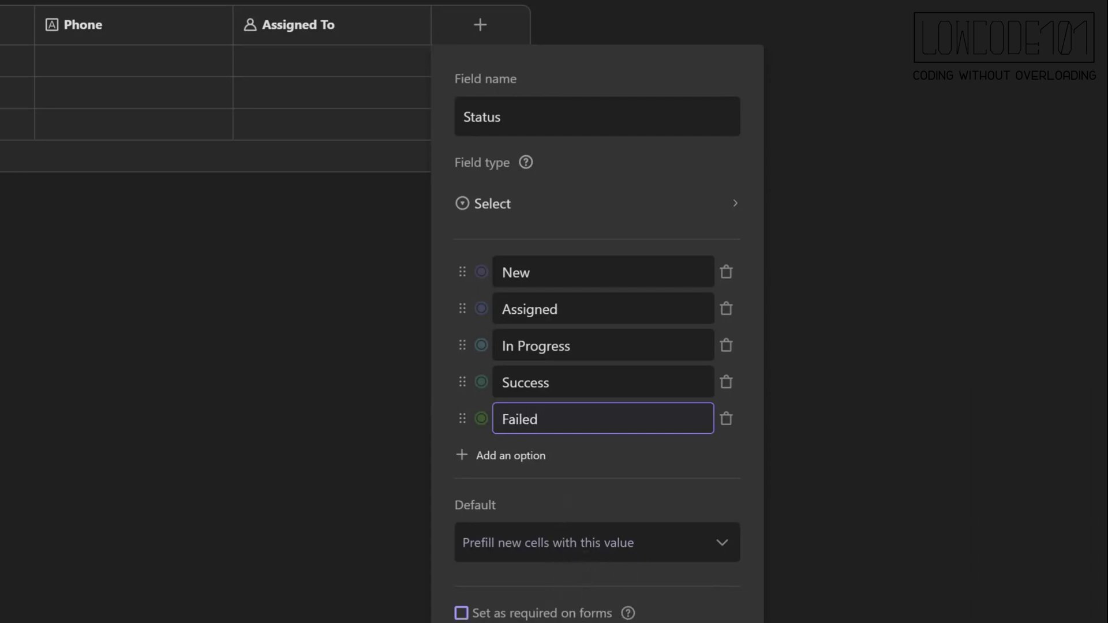
pyautogui.click(616, 554)
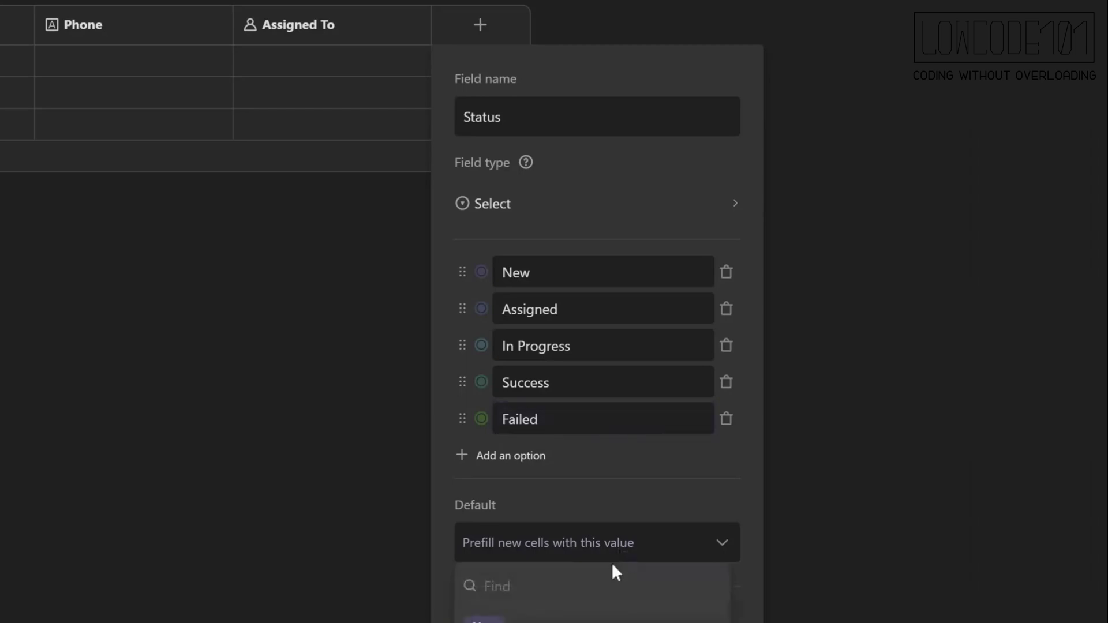
pyautogui.click(485, 619)
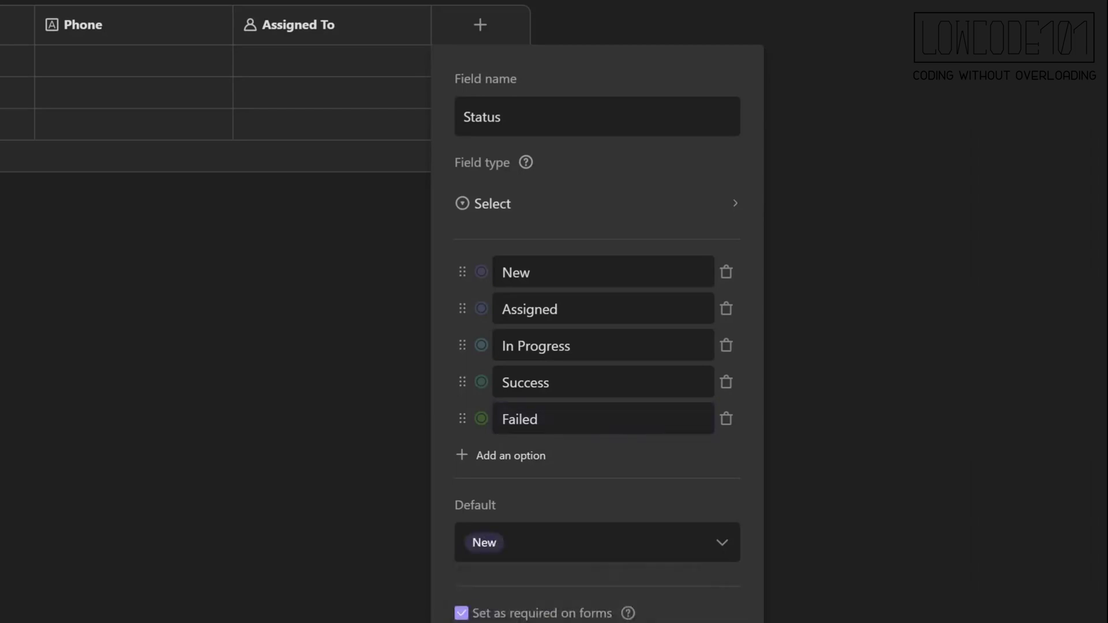
pyautogui.click(695, 604)
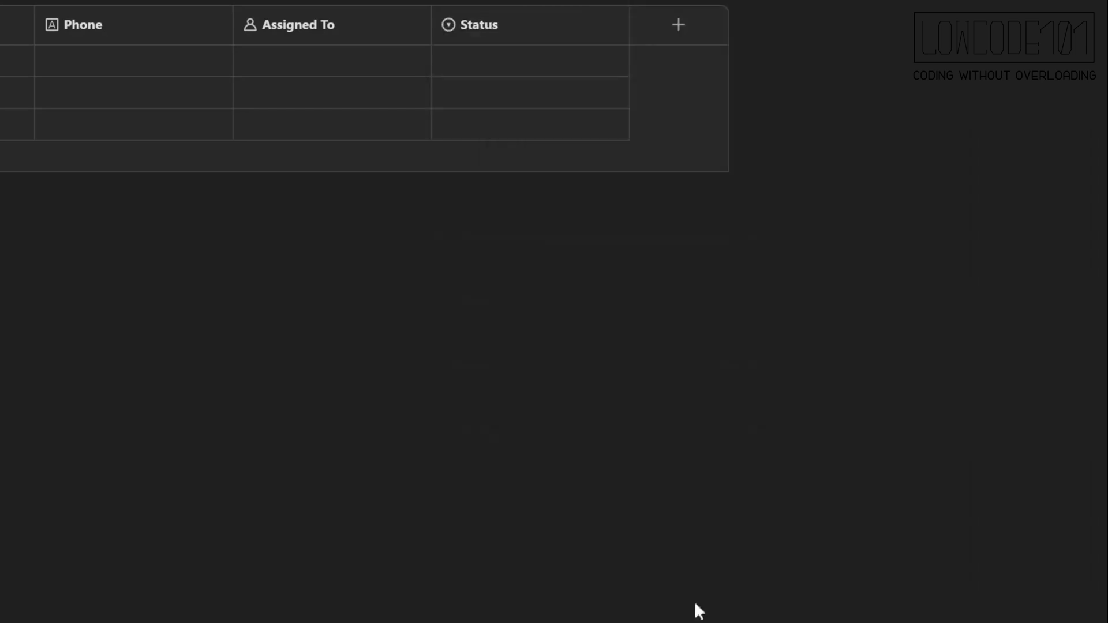
# Add a long-text column named Remarks.
pyautogui.click(678, 25)
pyautogui.write('Remarks')
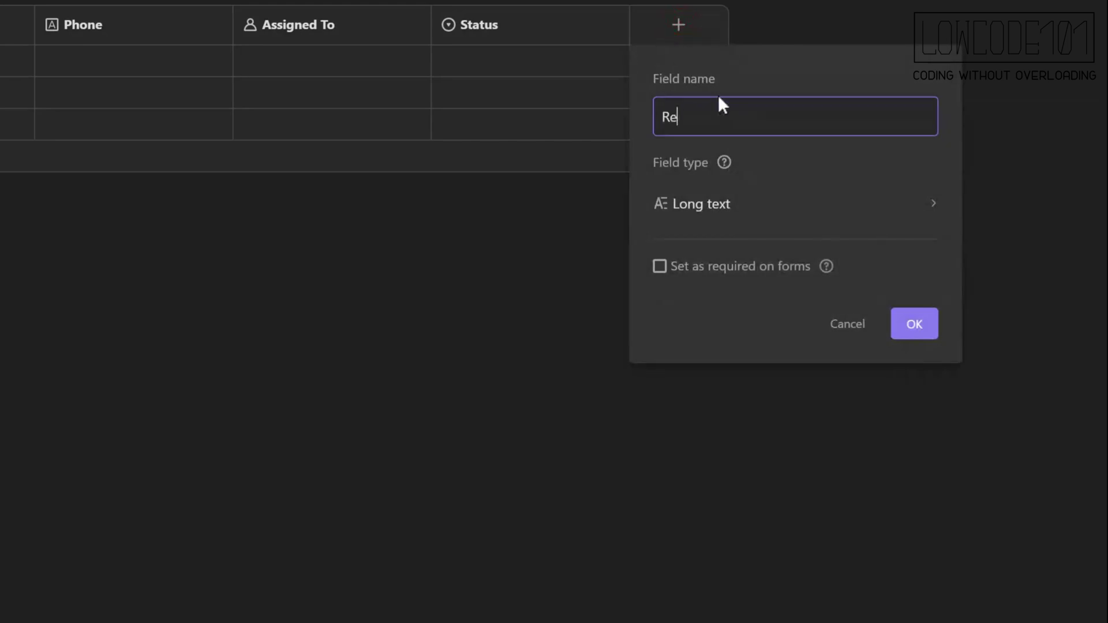
pyautogui.click(737, 212)
pyautogui.click(437, 166)
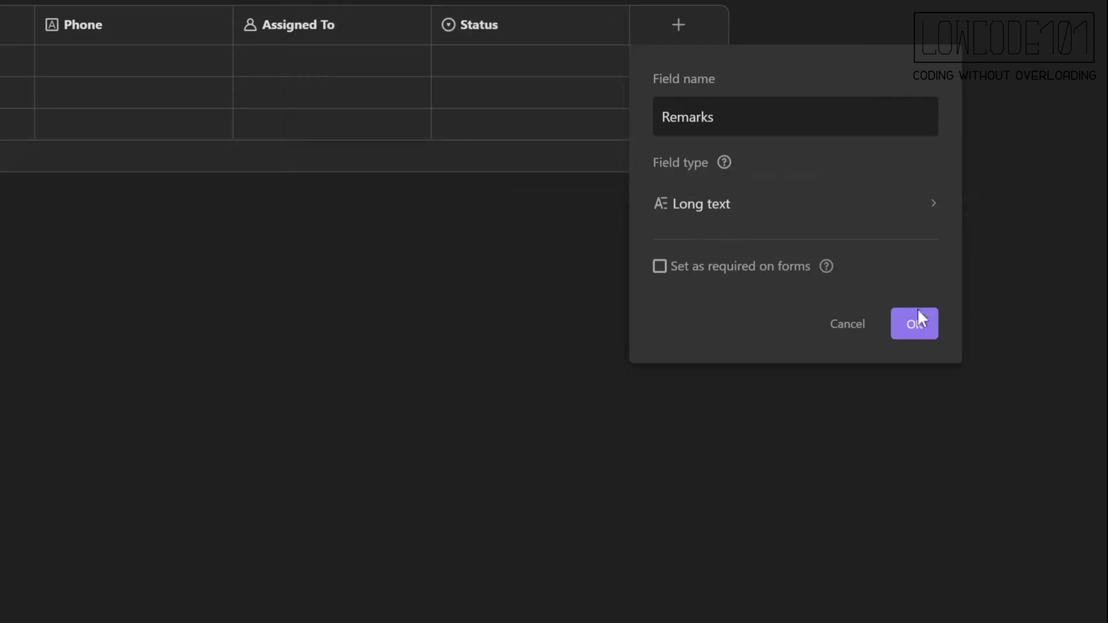
pyautogui.click(916, 326)
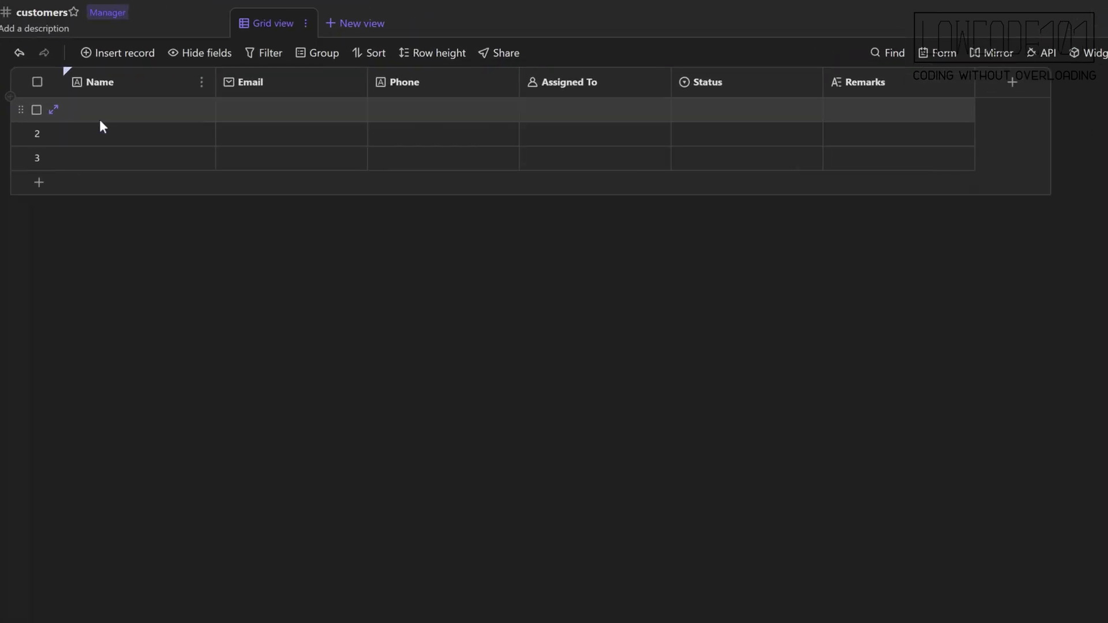
# Paste the five customer records into the table starting at the first Name cell.
pyautogui.click(284, 83)
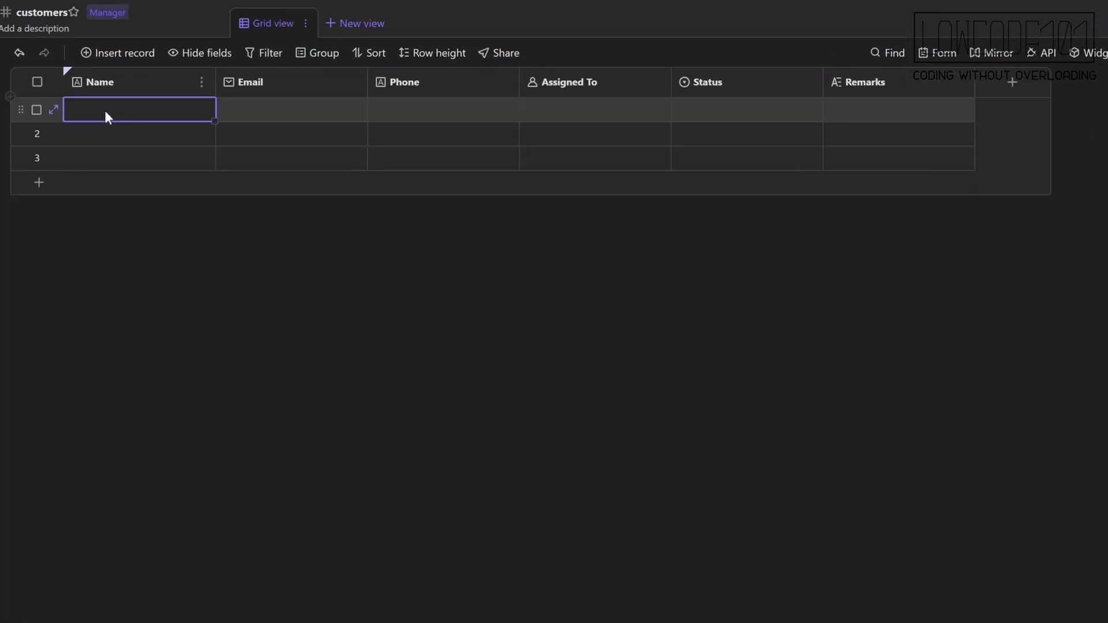
pyautogui.hotkey('ctrl', 'v')
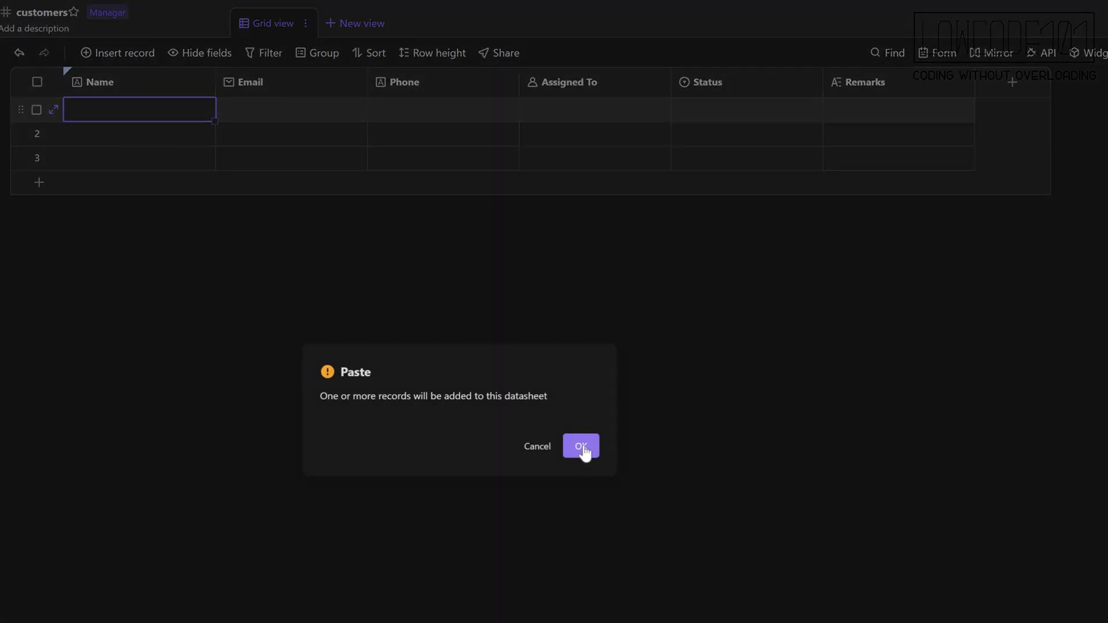
pyautogui.click(582, 447)
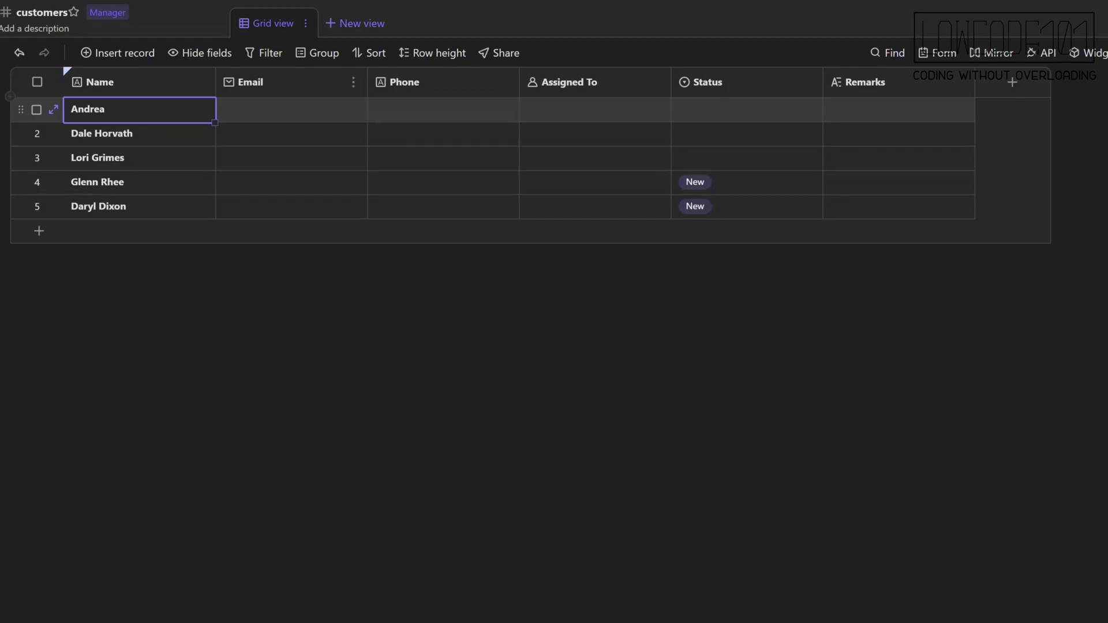
# Paste the customers' emails, phones and remarks, and set every Status to New.
pyautogui.click(308, 112)
pyautogui.hotkey('ctrl', 'v')
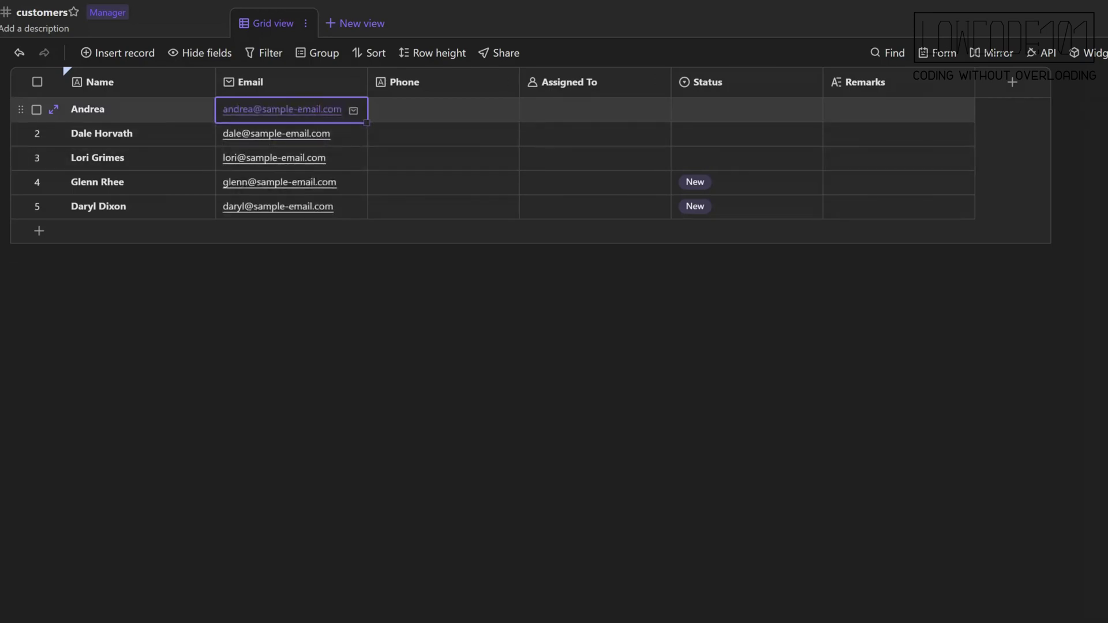
pyautogui.click(418, 112)
pyautogui.hotkey('ctrl', 'v')
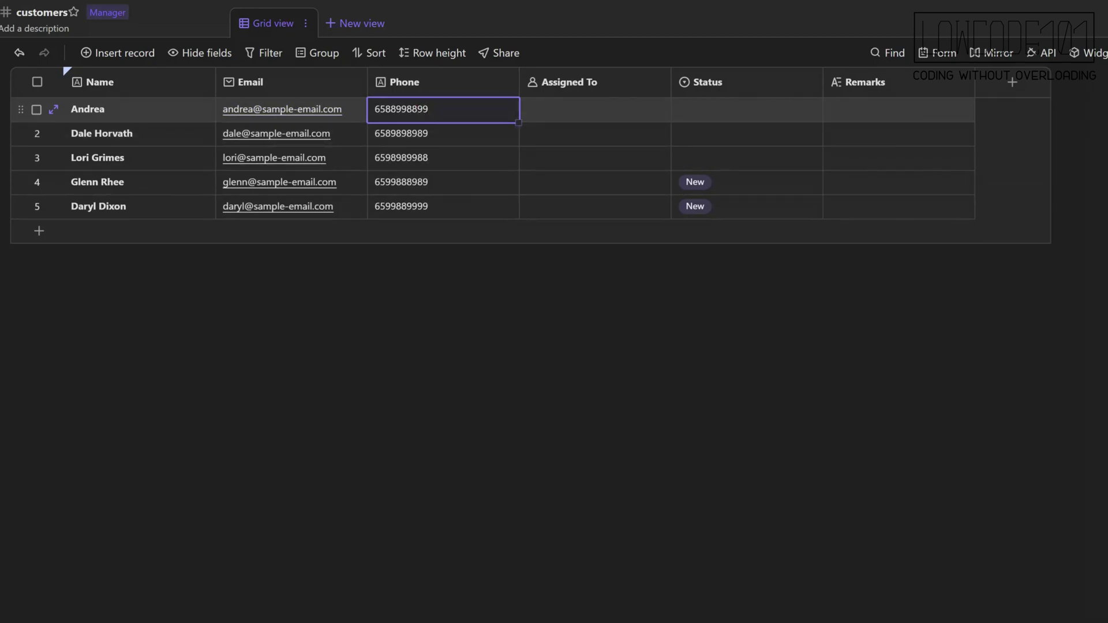
pyautogui.click(734, 110)
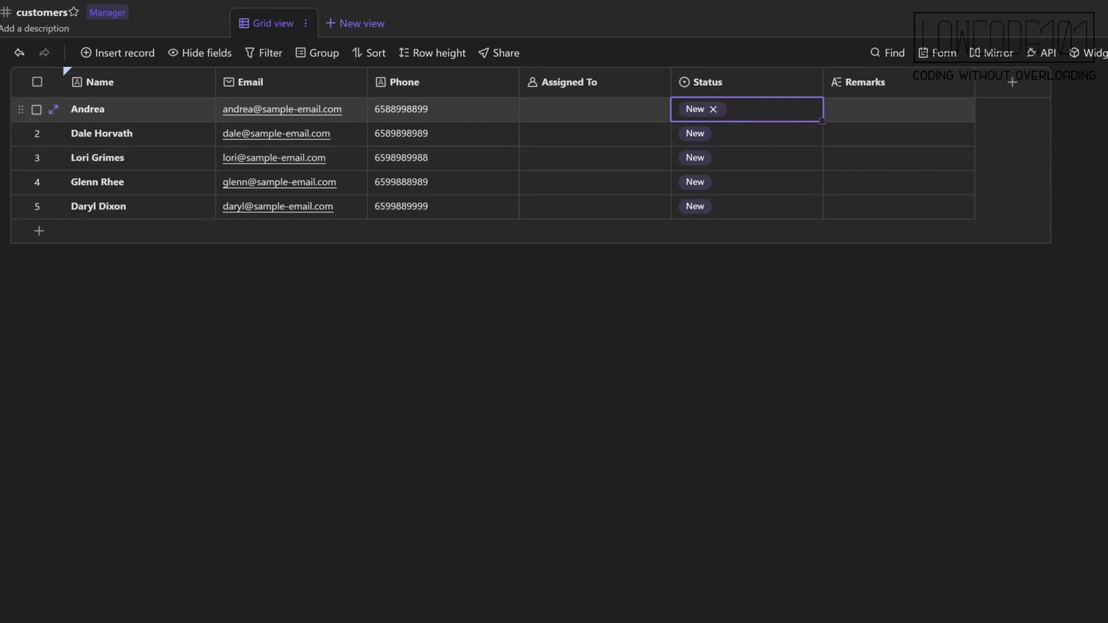
pyautogui.click(880, 109)
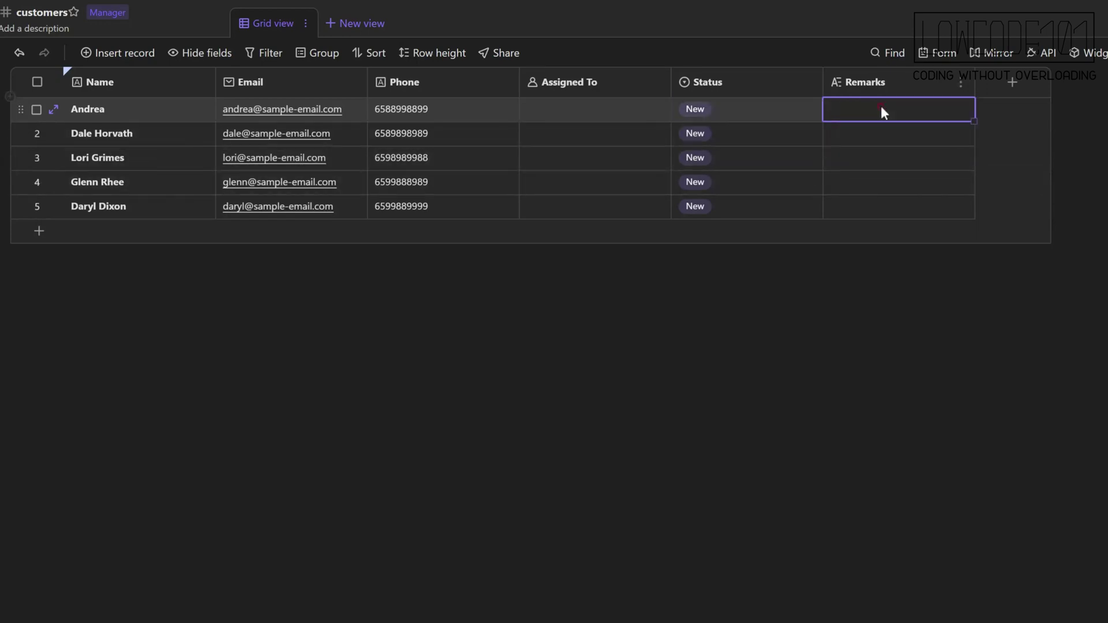
pyautogui.hotkey('ctrl', 'v')
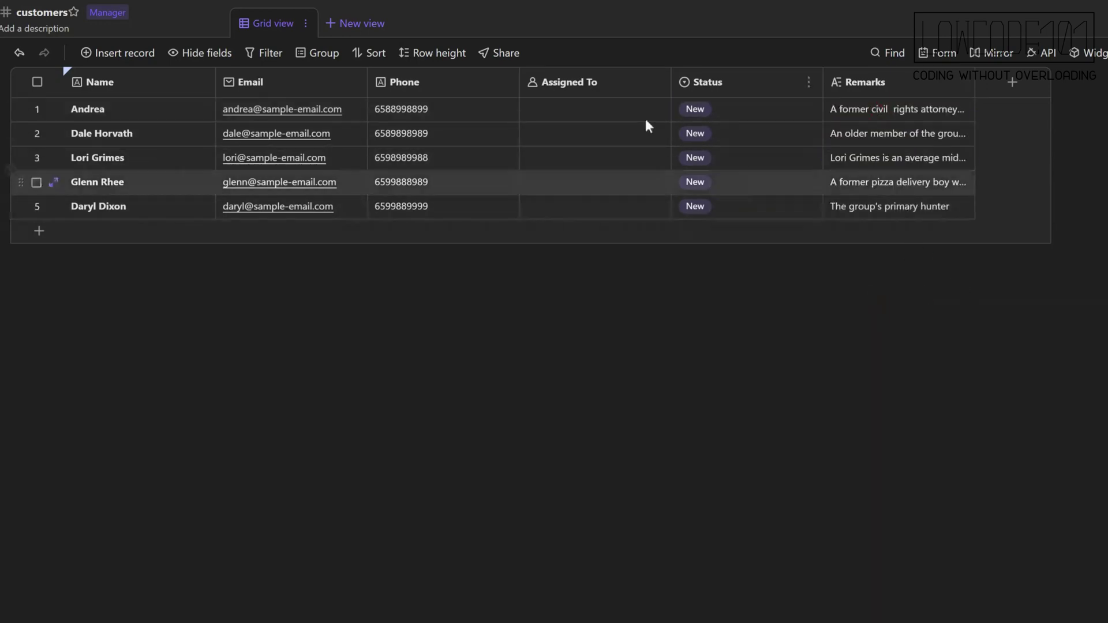
pyautogui.click(604, 108)
pyautogui.click(534, 113)
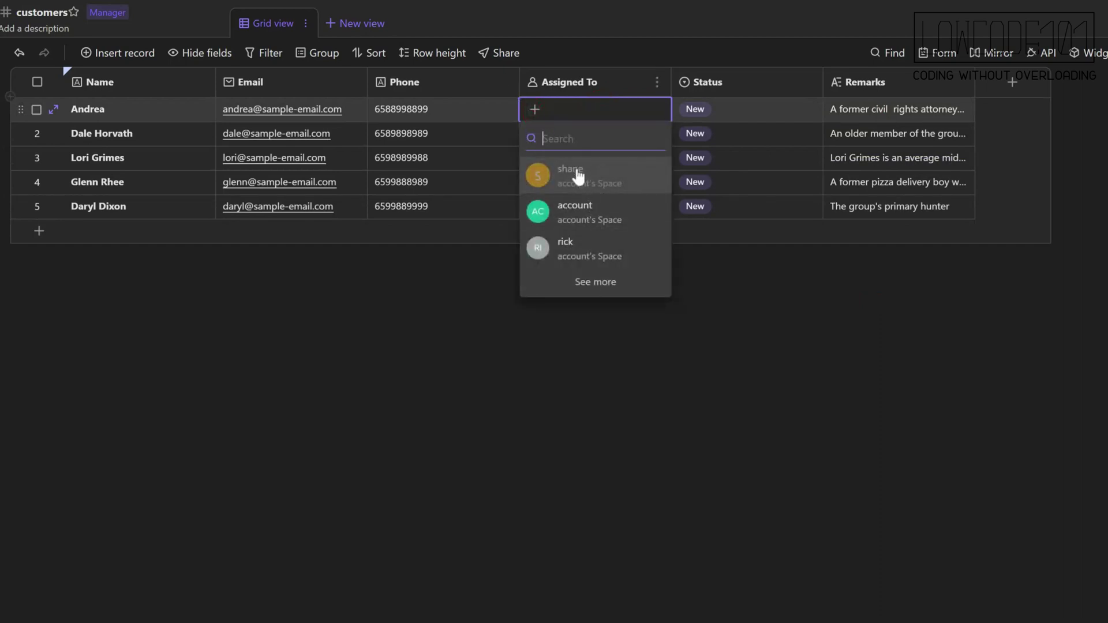
# Assign the first two customers to one salesperson.
pyautogui.click(577, 173)
pyautogui.click(536, 134)
pyautogui.click(535, 133)
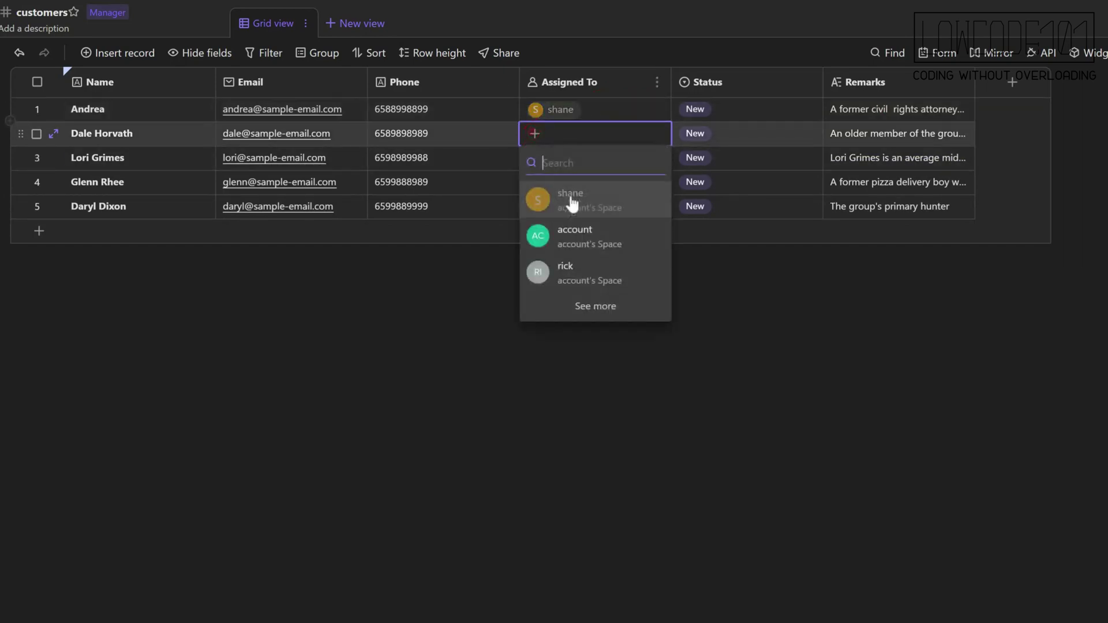
pyautogui.click(571, 203)
# Assign the remaining three customers to the other salesperson.
pyautogui.click(538, 162)
pyautogui.click(535, 159)
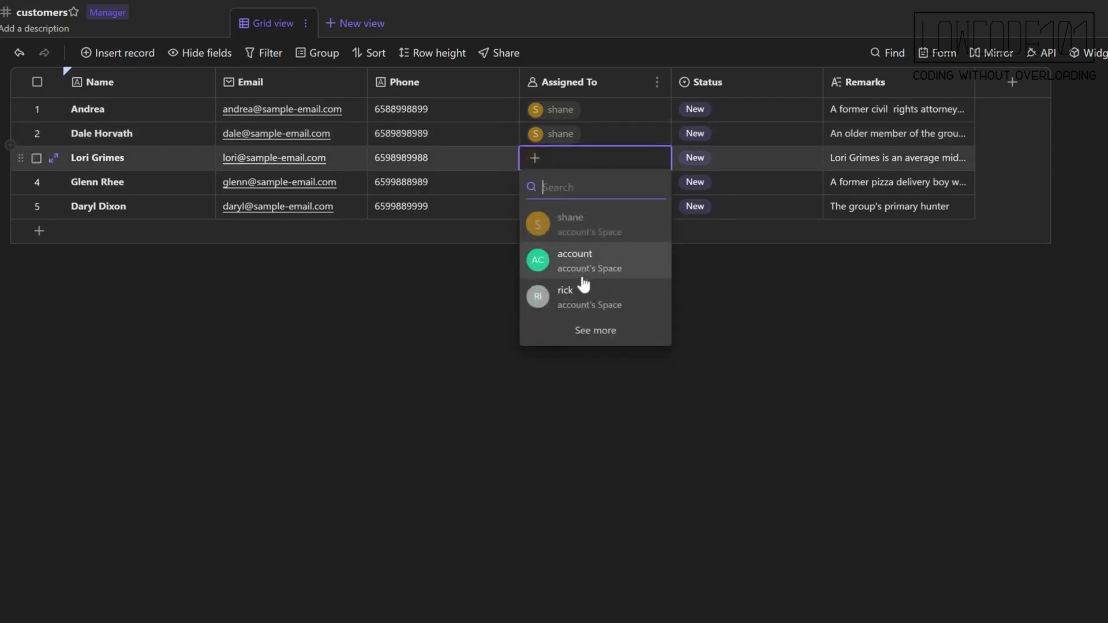
pyautogui.click(584, 291)
pyautogui.click(542, 185)
pyautogui.click(535, 184)
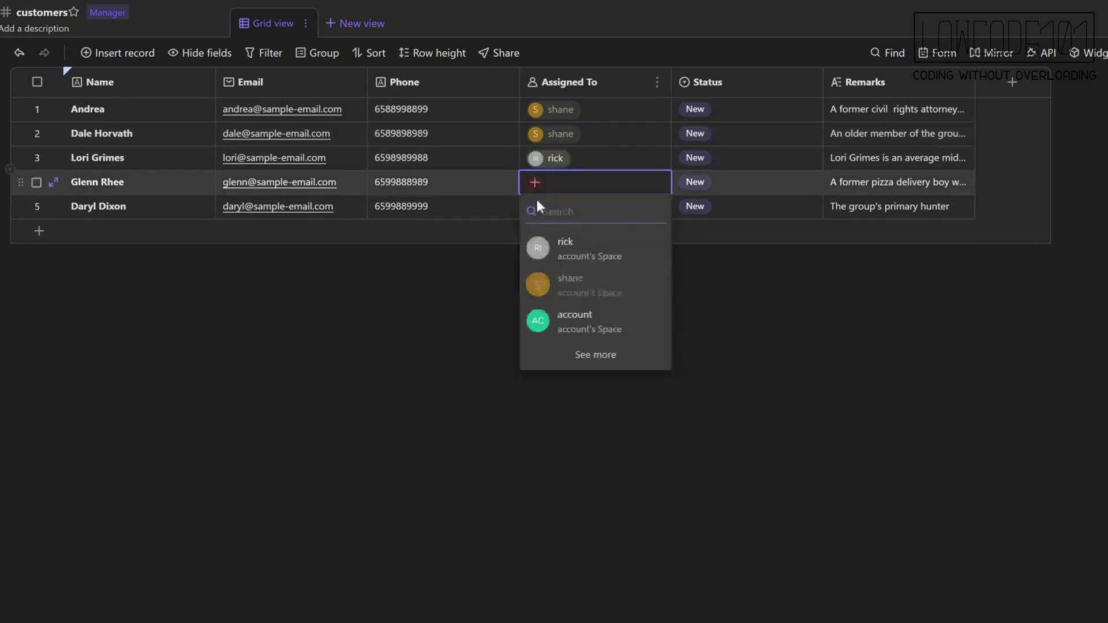
pyautogui.click(569, 253)
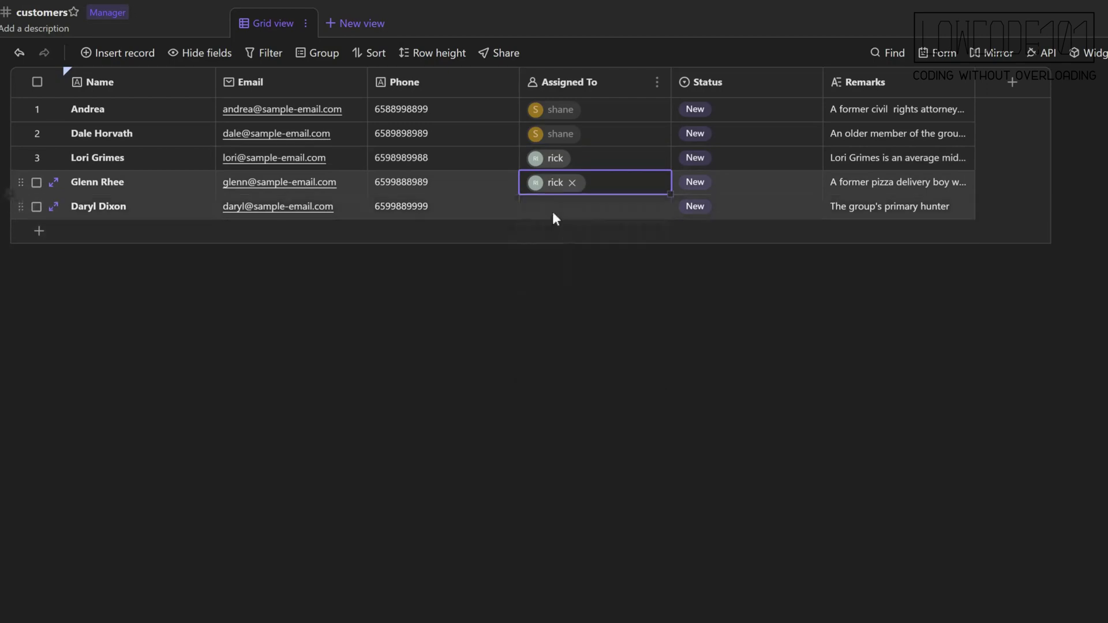
pyautogui.click(553, 213)
pyautogui.click(534, 208)
pyautogui.click(569, 275)
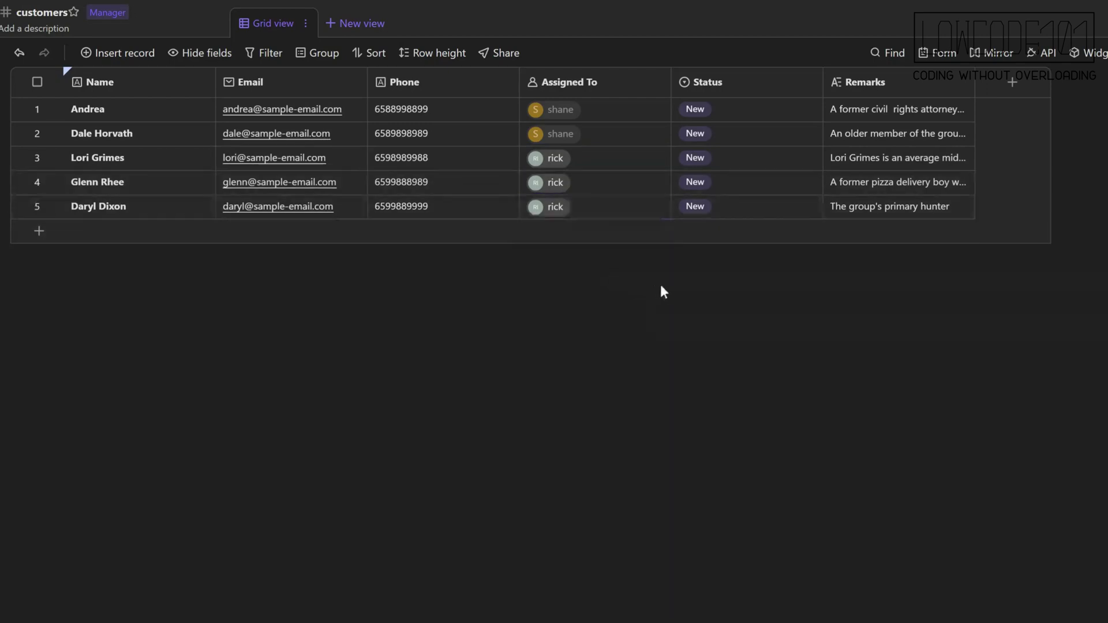
pyautogui.click(660, 286)
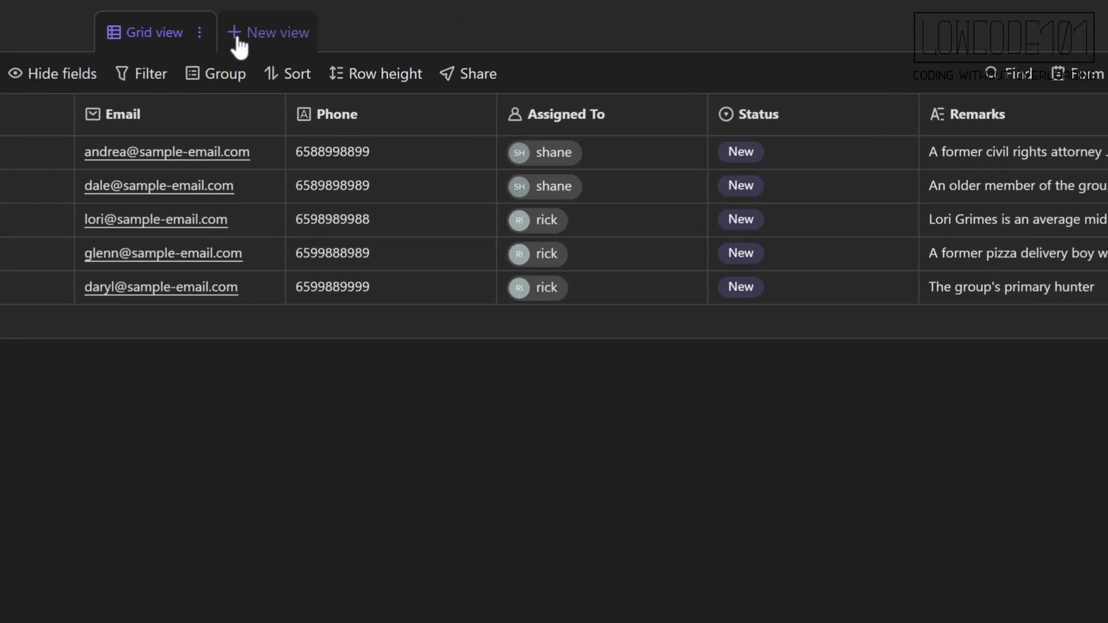
# Add a grid view named "Shane's Customers".
pyautogui.click(456, 19)
pyautogui.click(203, 156)
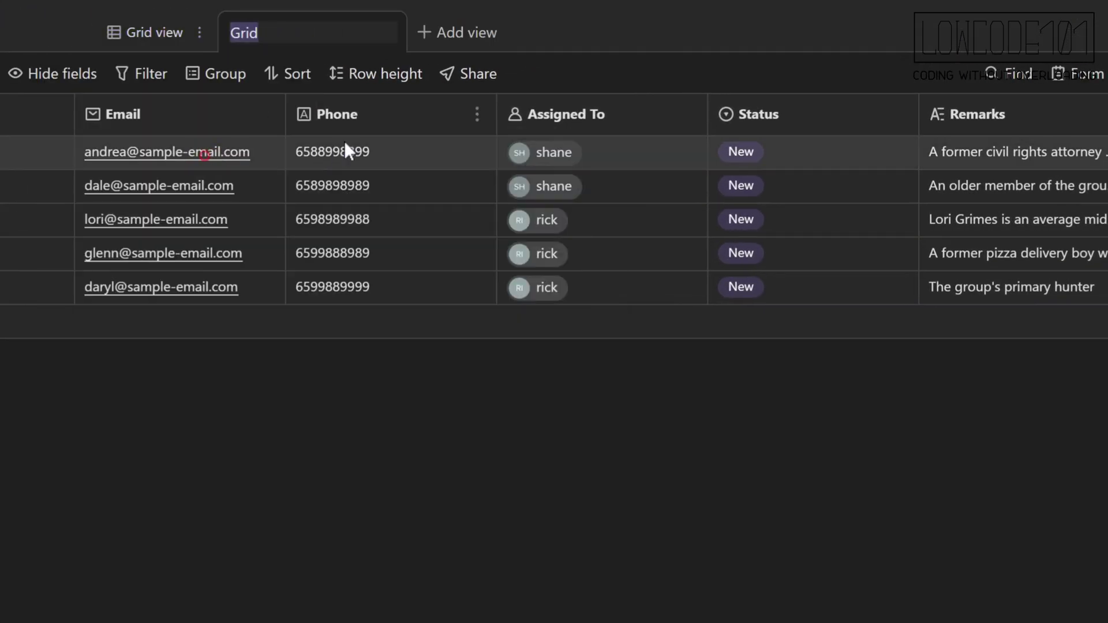
pyautogui.write("Shane's")
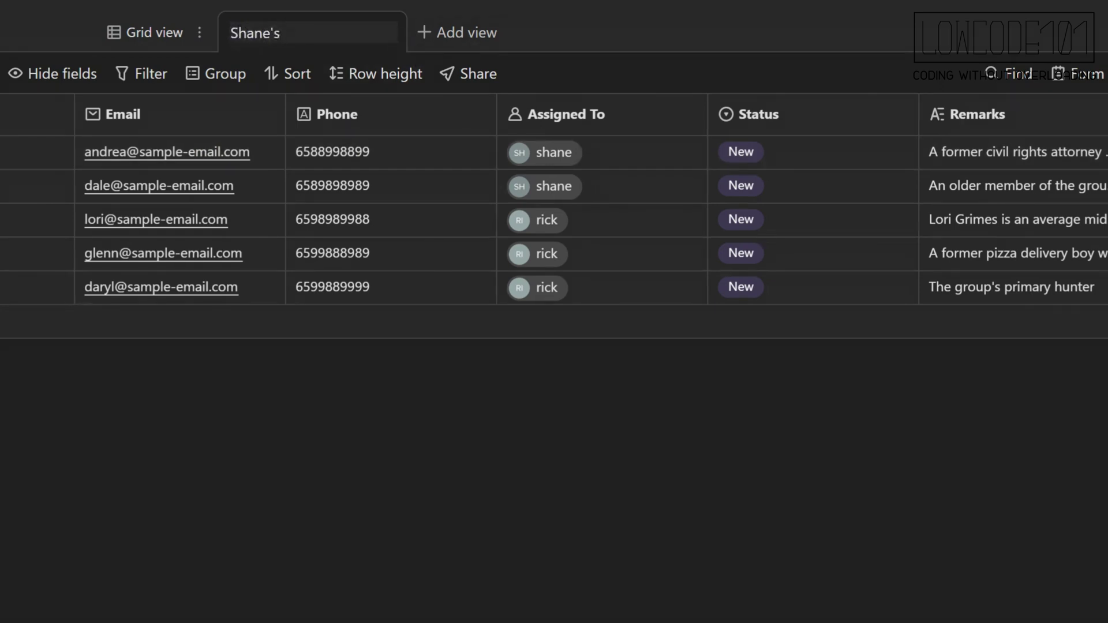
pyautogui.write(' Customers')
# Filter the view on Assigned To to show only the first salesperson's customers.
pyautogui.click(146, 68)
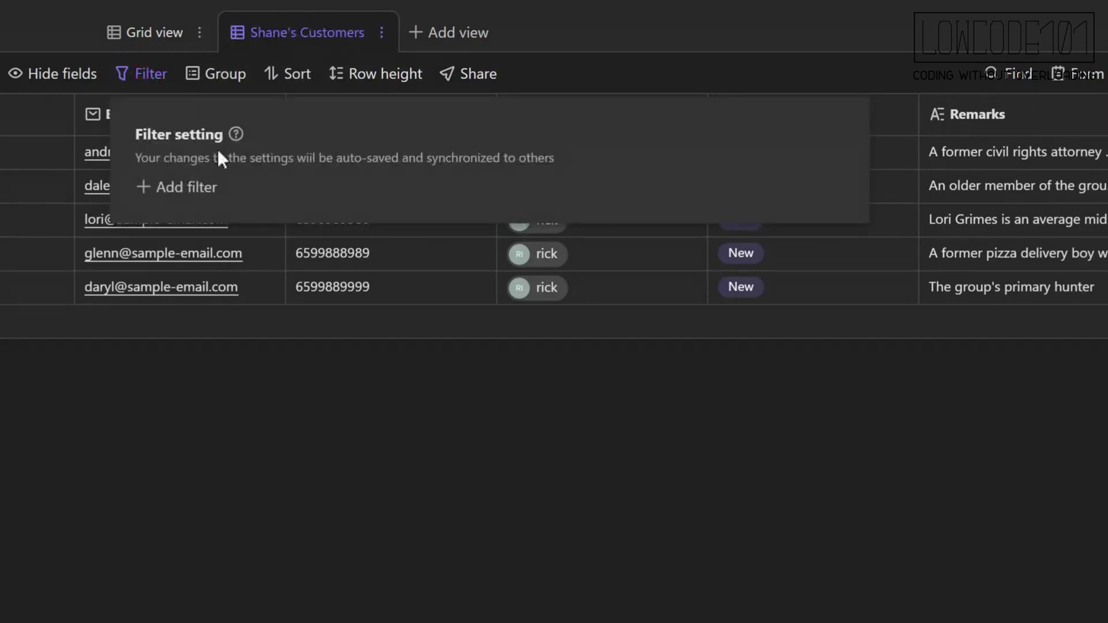
pyautogui.click(207, 189)
pyautogui.click(319, 208)
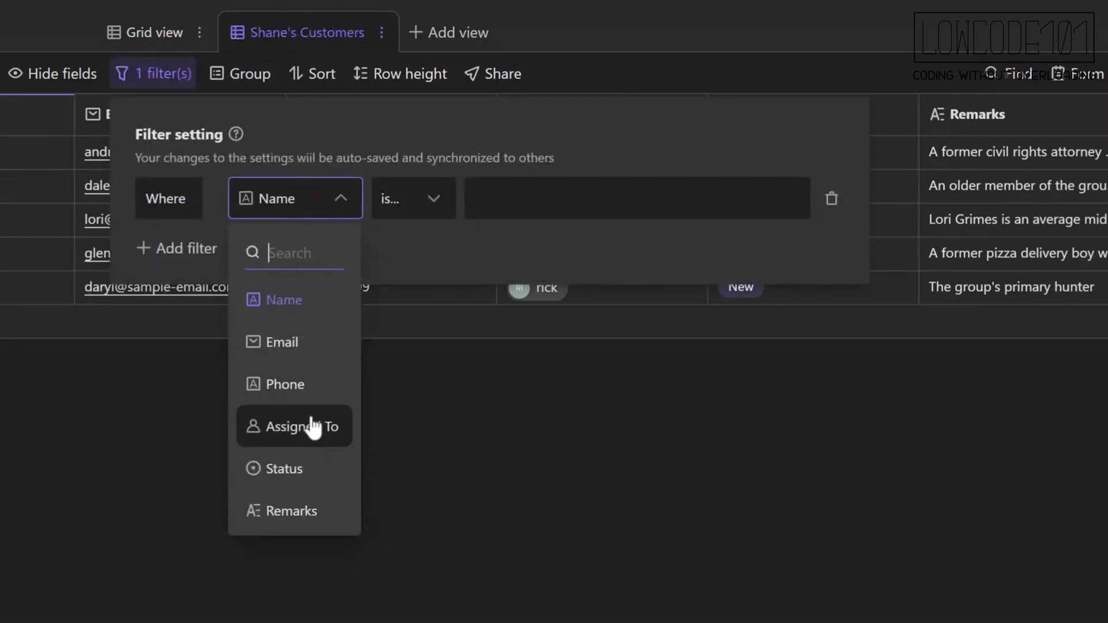
pyautogui.click(312, 427)
pyautogui.click(508, 201)
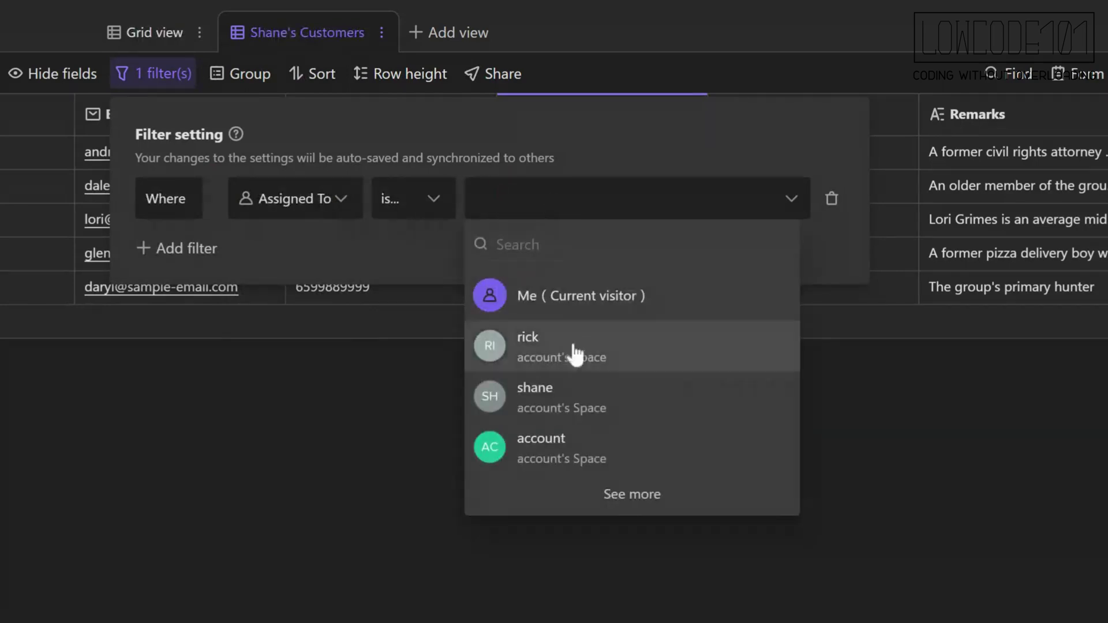
pyautogui.click(568, 404)
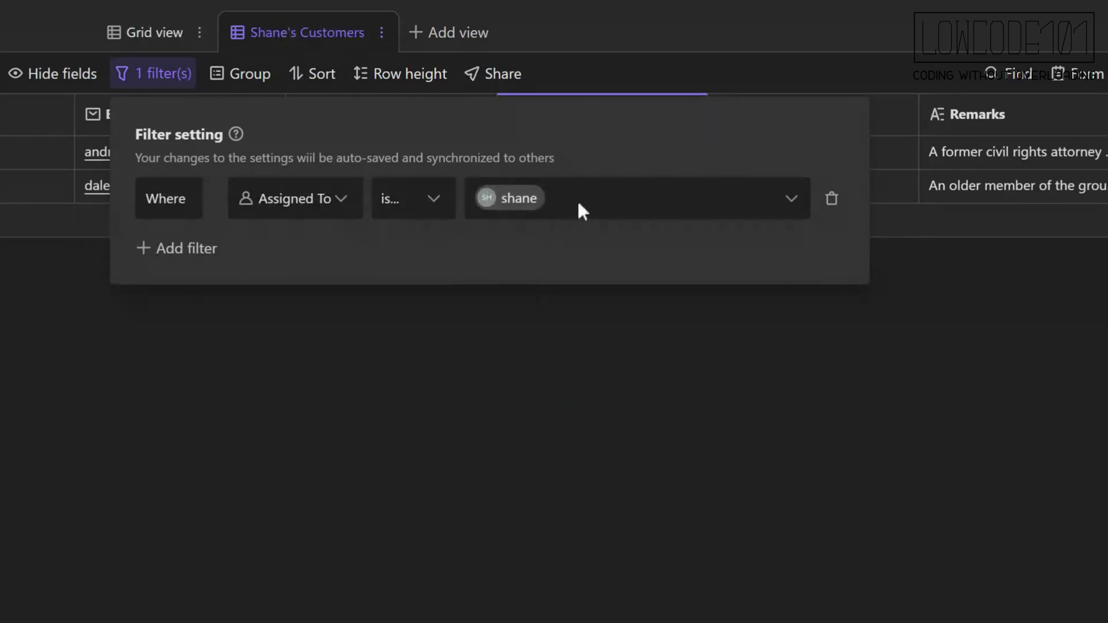
pyautogui.click(571, 347)
pyautogui.click(457, 35)
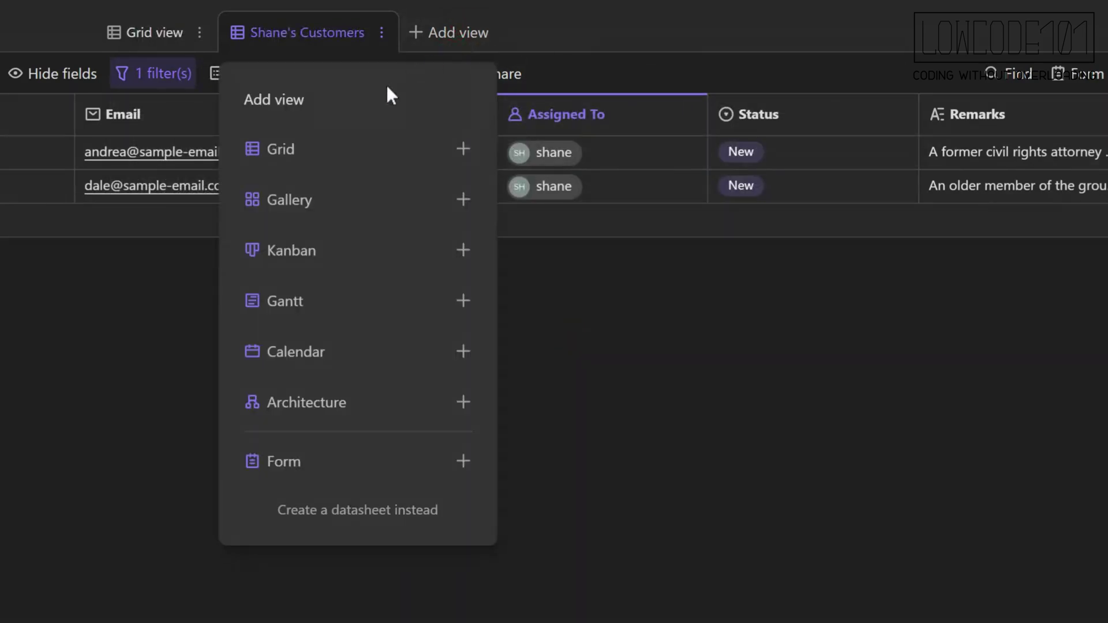
# Add another grid view filtered on Assigned To to the second salesperson's customers.
pyautogui.click(396, 148)
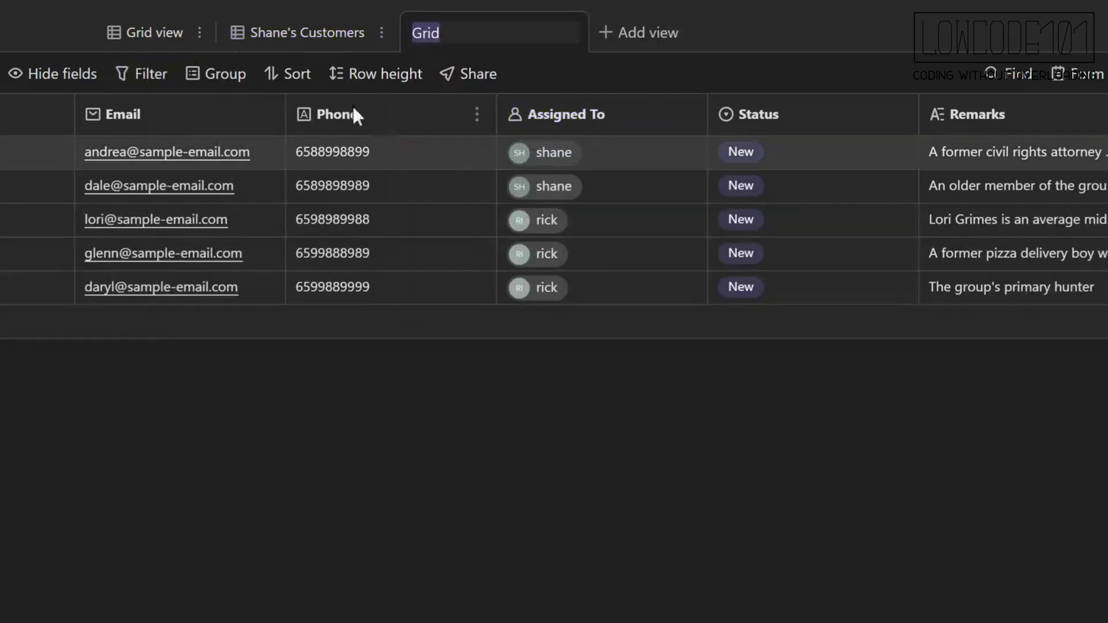
pyautogui.click(143, 78)
pyautogui.click(201, 188)
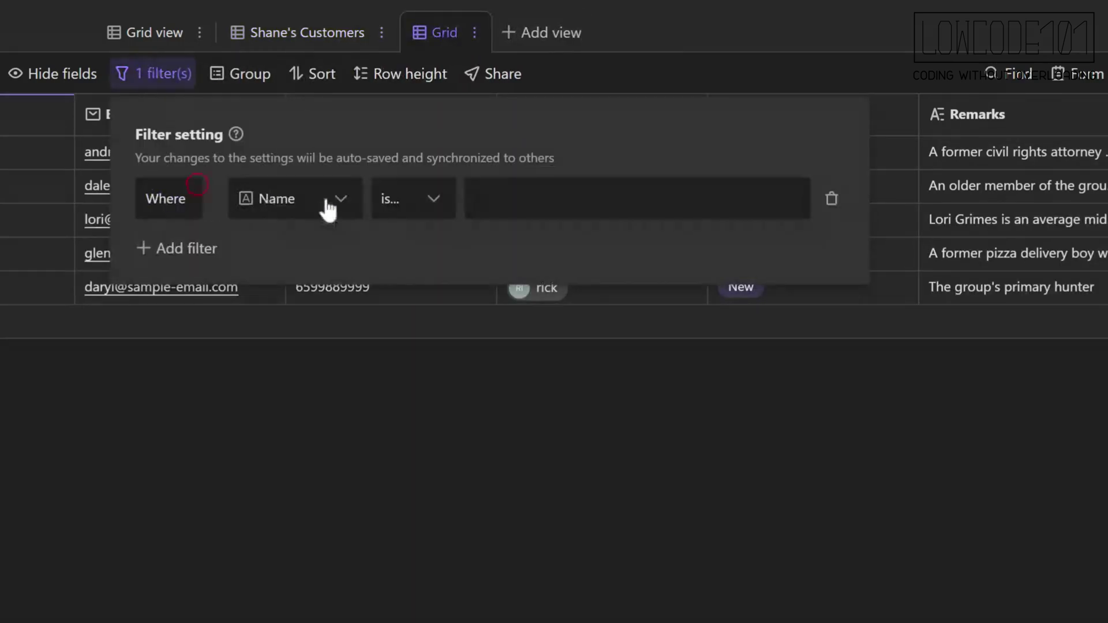
pyautogui.click(292, 202)
pyautogui.click(331, 425)
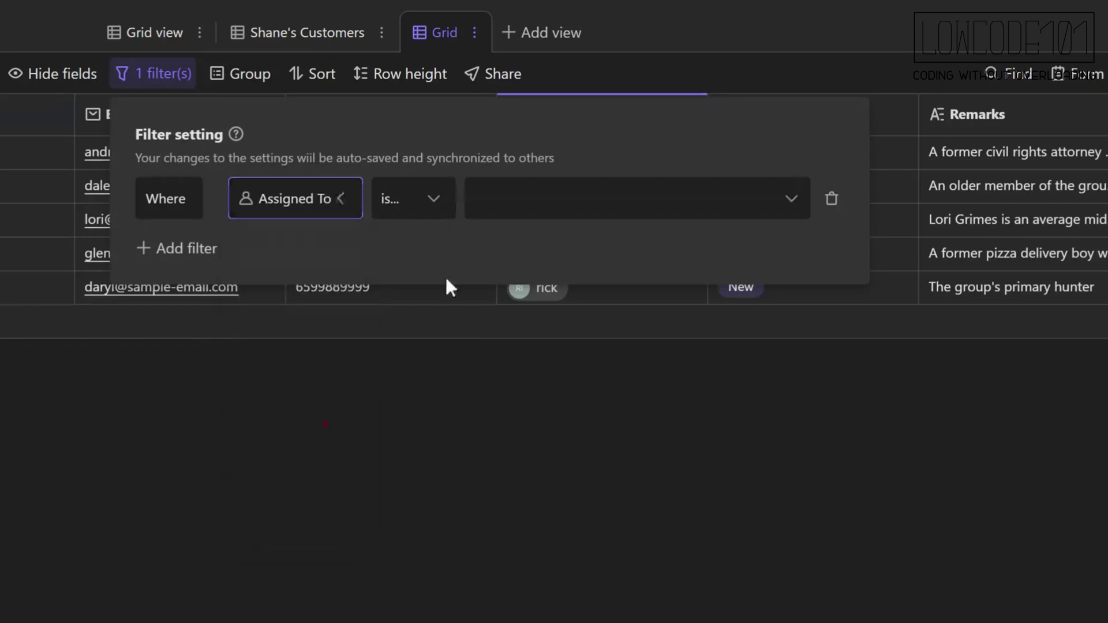
pyautogui.click(506, 199)
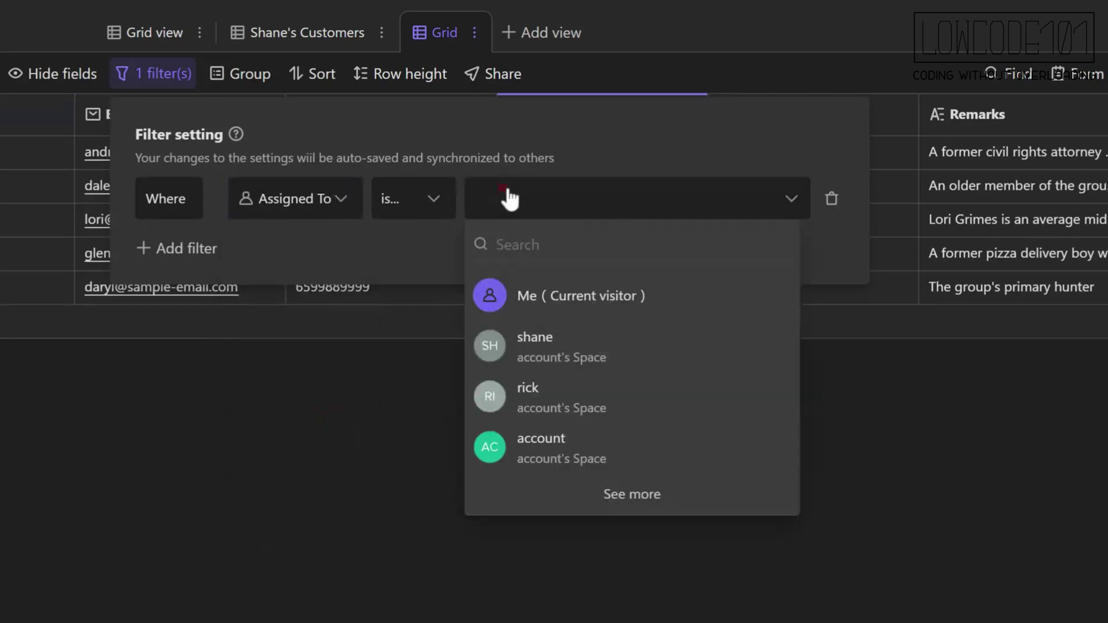
pyautogui.click(539, 396)
pyautogui.click(511, 354)
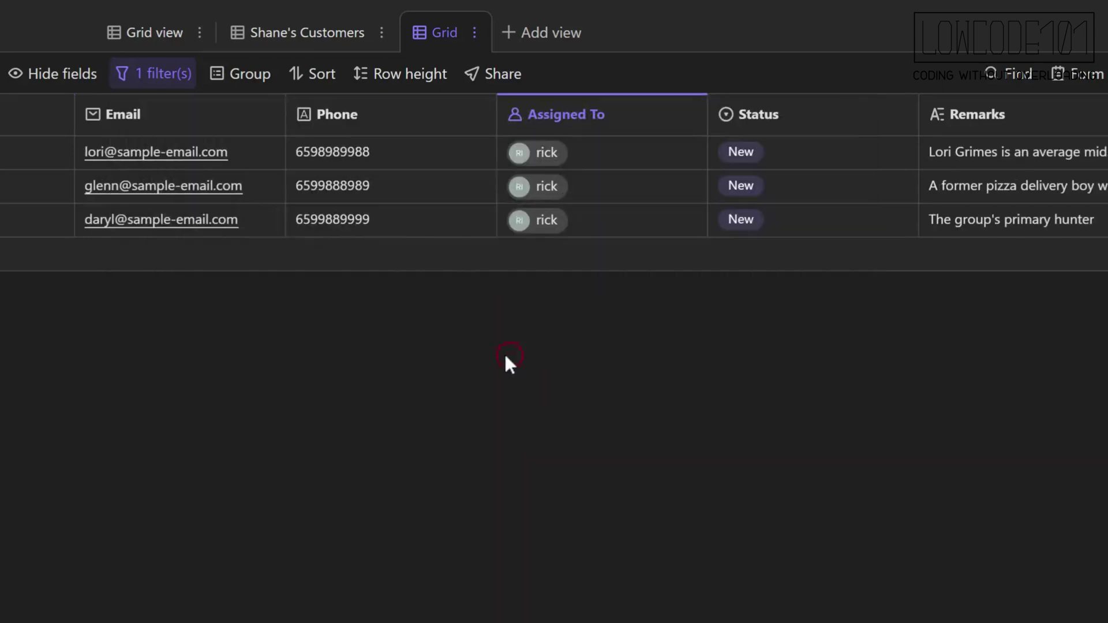
pyautogui.click(300, 32)
# Rename the new view to "Rick's Customers".
pyautogui.click(420, 35)
pyautogui.click(474, 32)
pyautogui.click(507, 79)
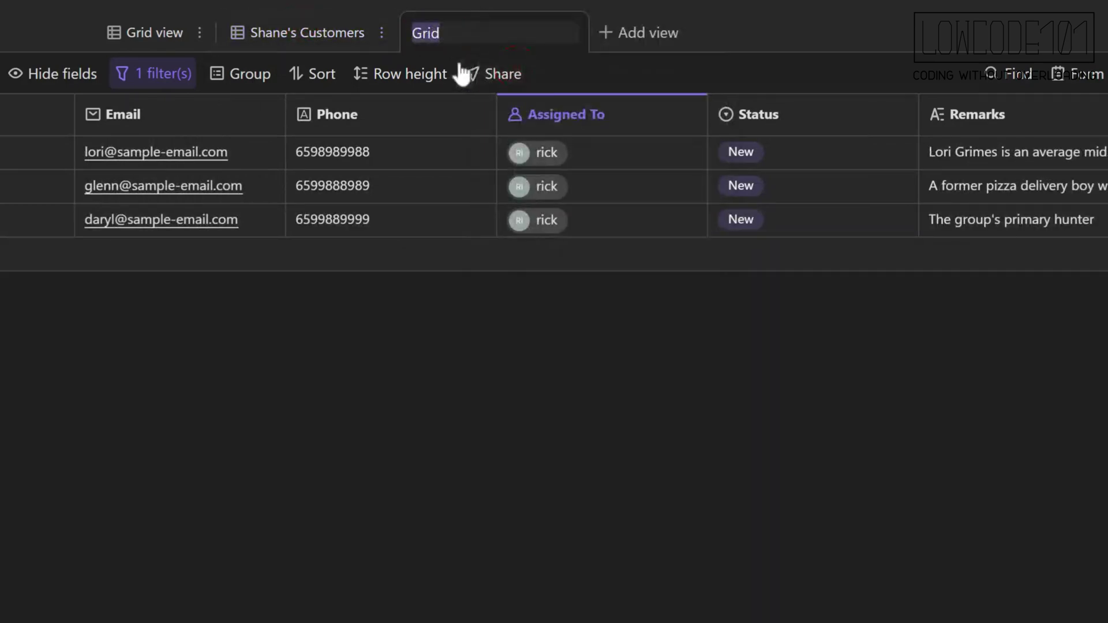
pyautogui.write("Rick's Cus")
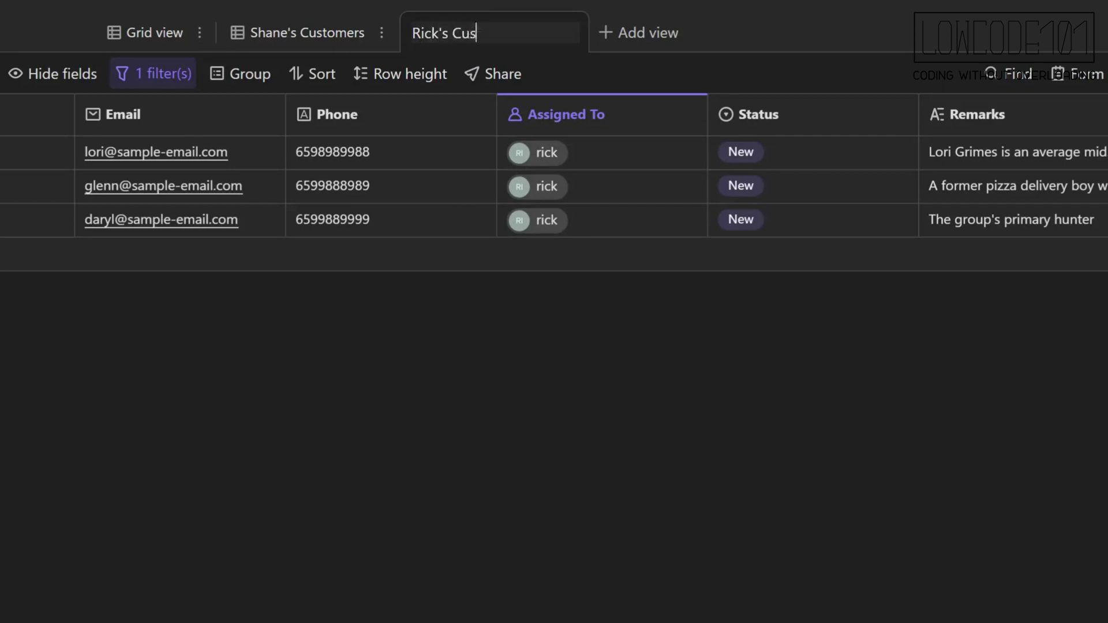
pyautogui.write('tomers')
pyautogui.press('Return')
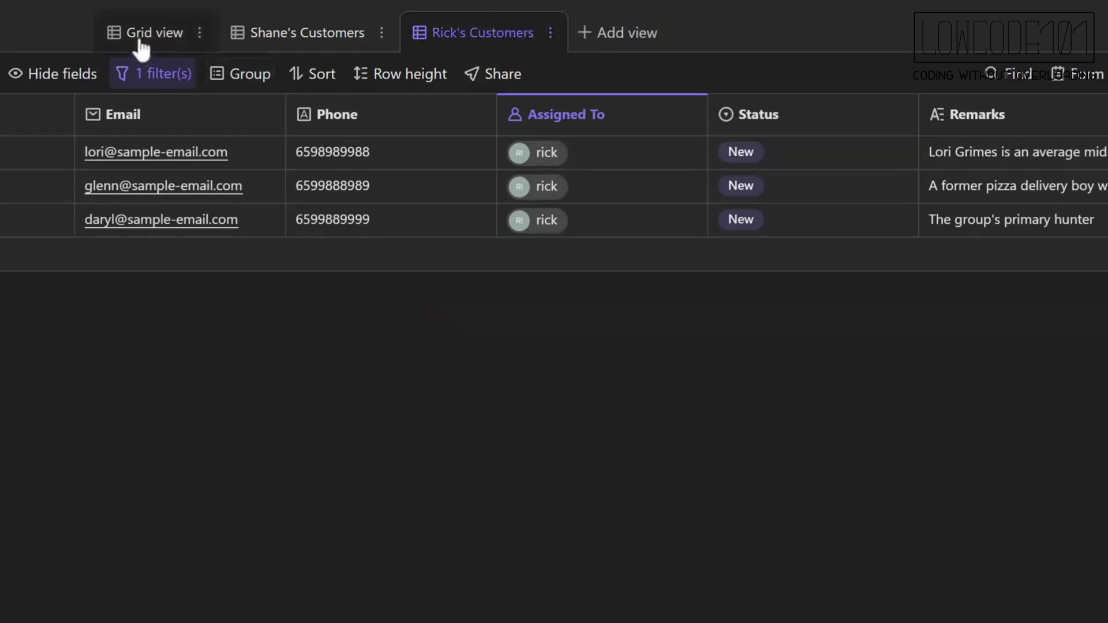
pyautogui.click(144, 35)
# Remove the space team's permission on the Assigned To field, leaving only the admin's access.
pyautogui.click(687, 115)
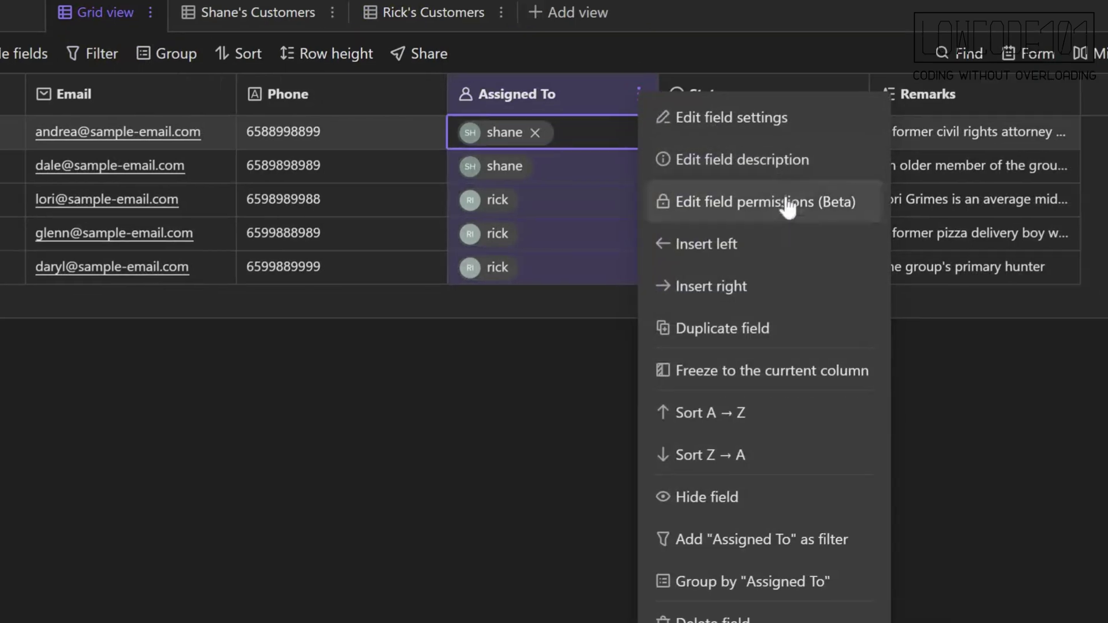
pyautogui.click(788, 208)
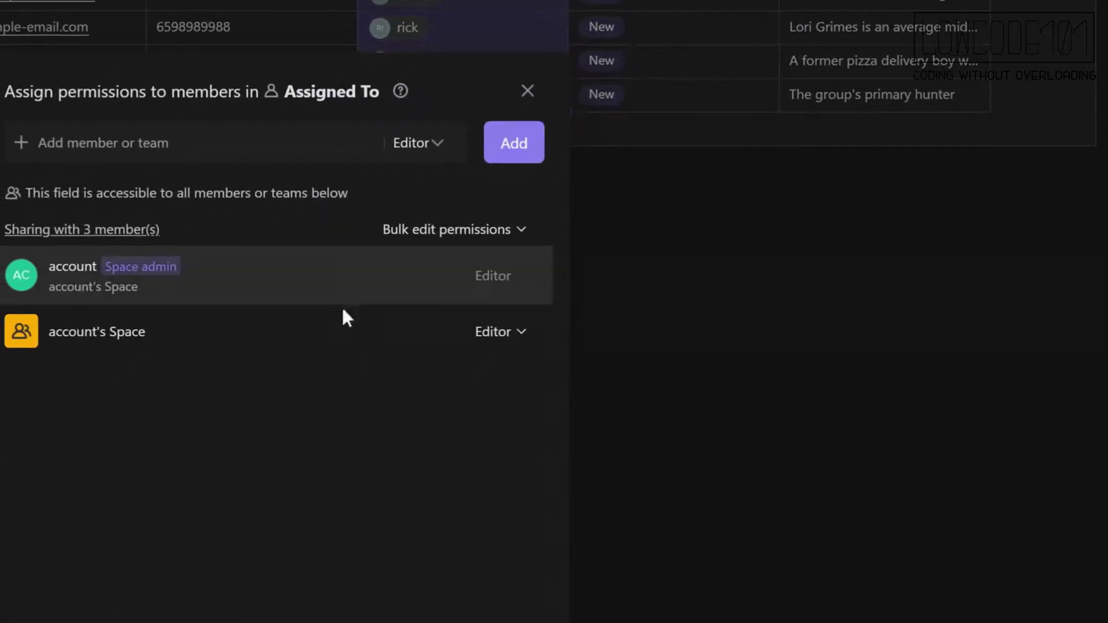
pyautogui.click(522, 334)
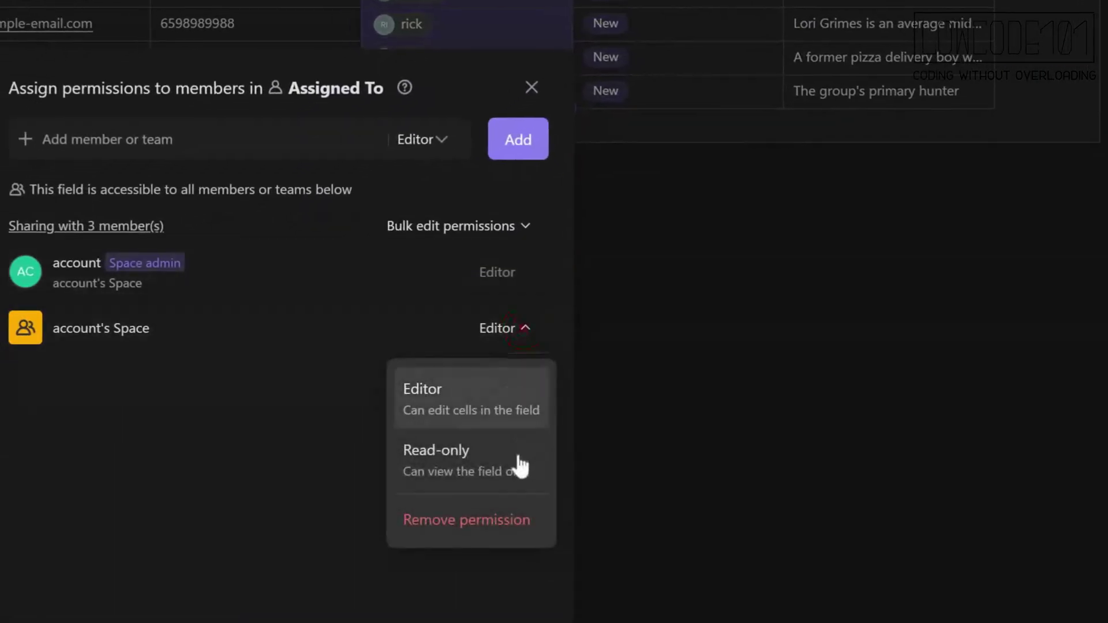
pyautogui.click(512, 522)
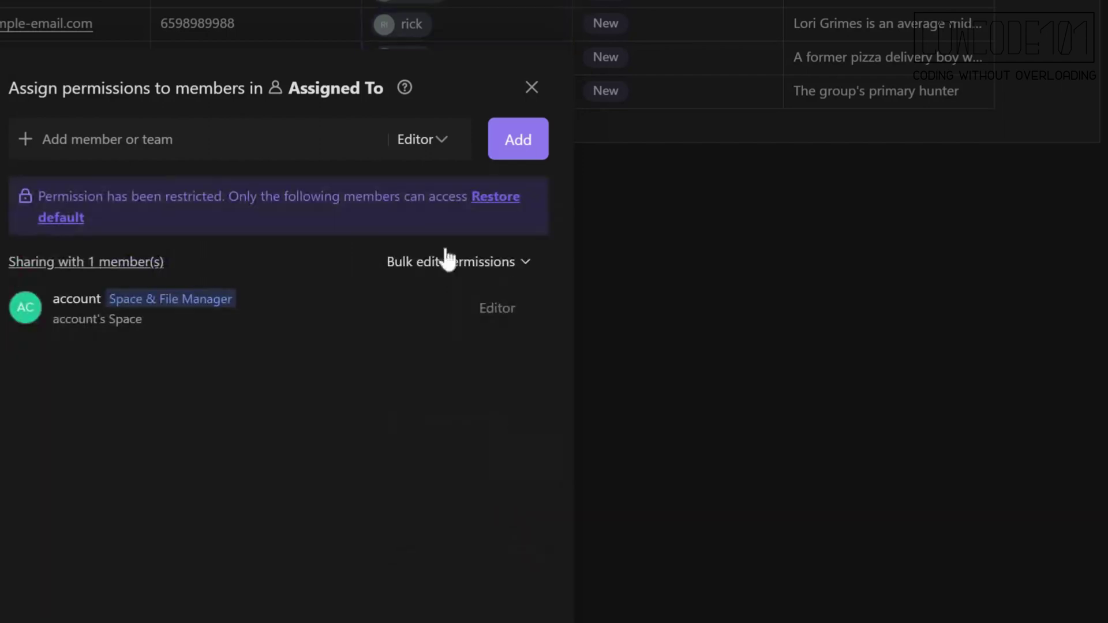
pyautogui.click(531, 87)
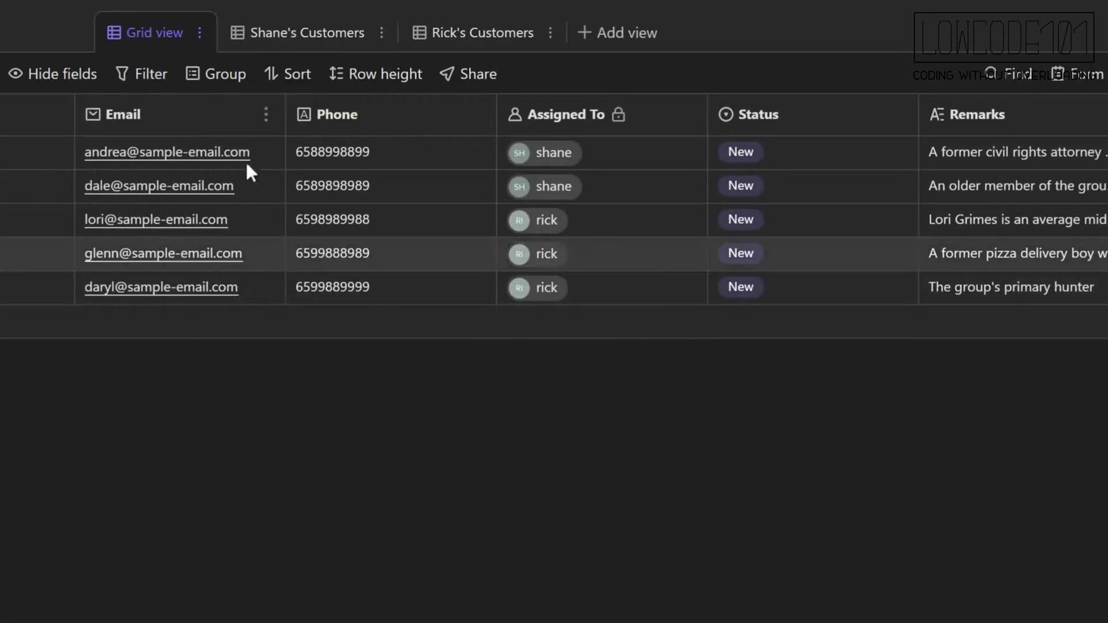
# Mirror the Shane's Customers view and trim the mirror's name to "Shane's Customers".
pyautogui.click(353, 40)
pyautogui.click(381, 32)
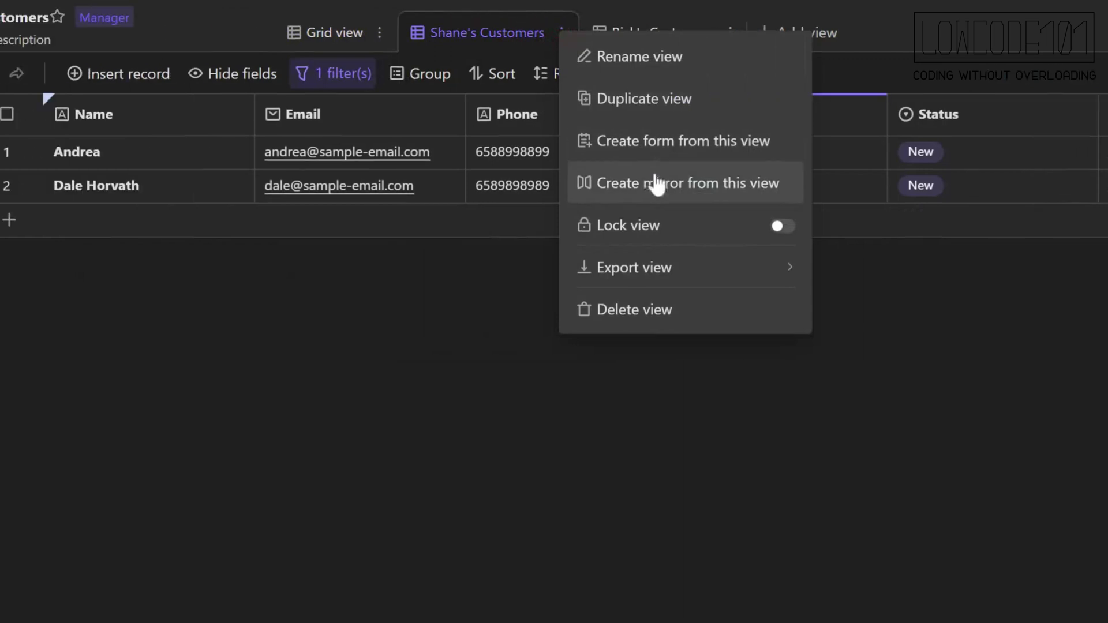
pyautogui.click(476, 184)
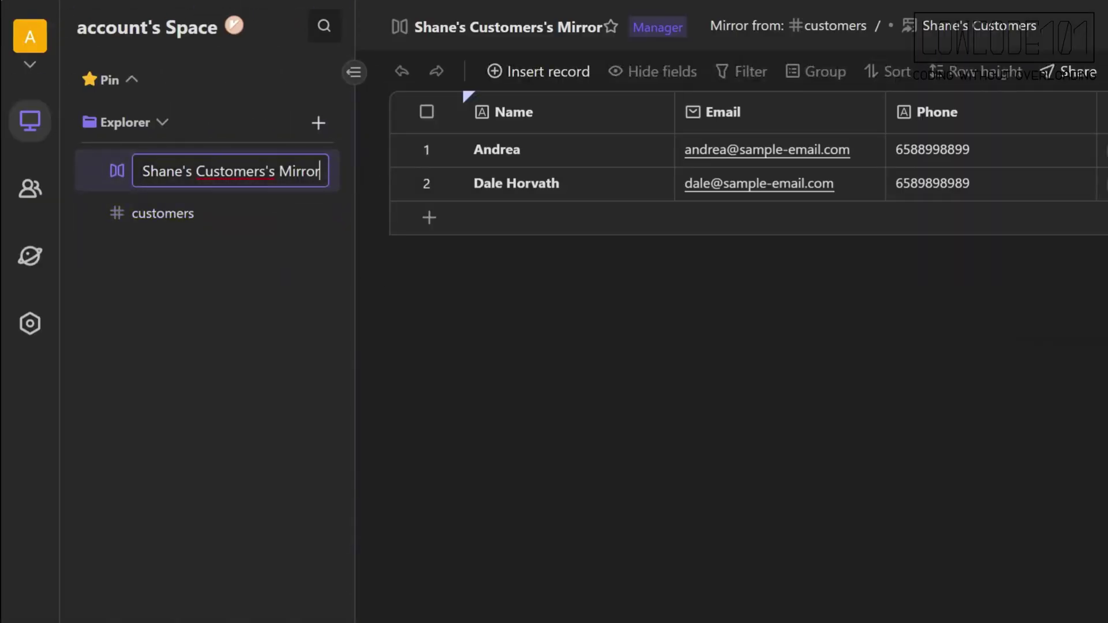
pyautogui.doubleClick(299, 172)
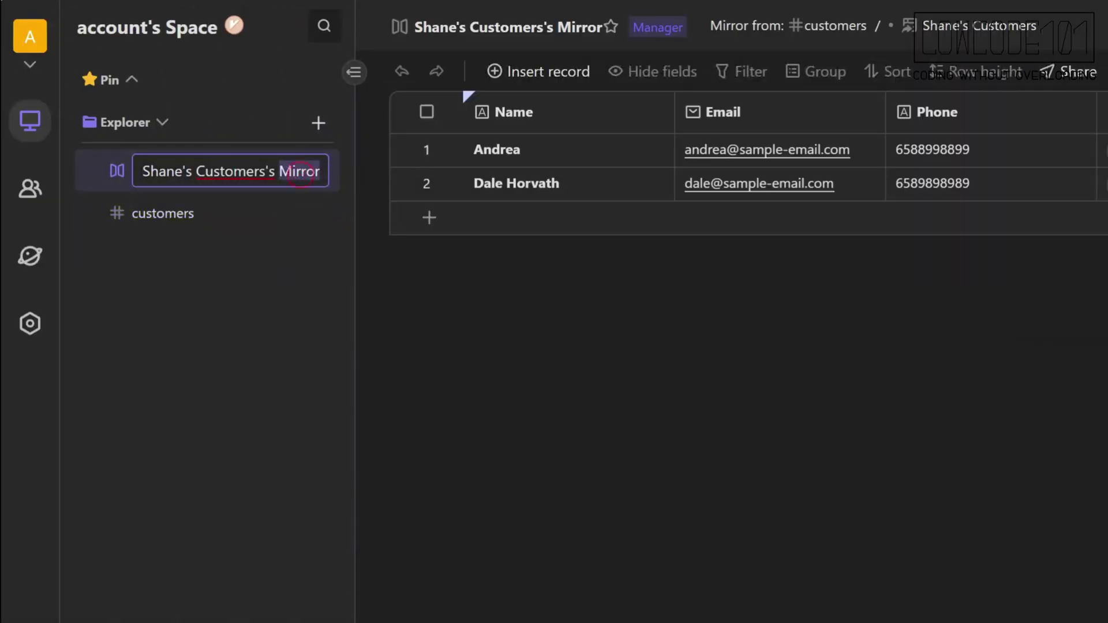
pyautogui.press('BackSpace')
pyautogui.press('BackSpace')
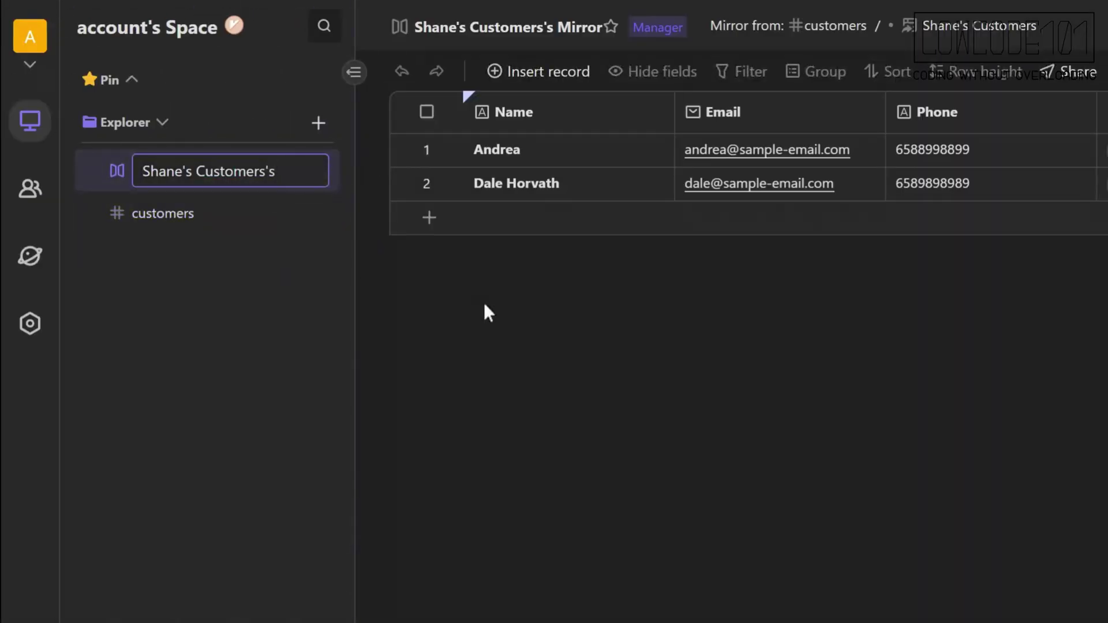
pyautogui.press('Return')
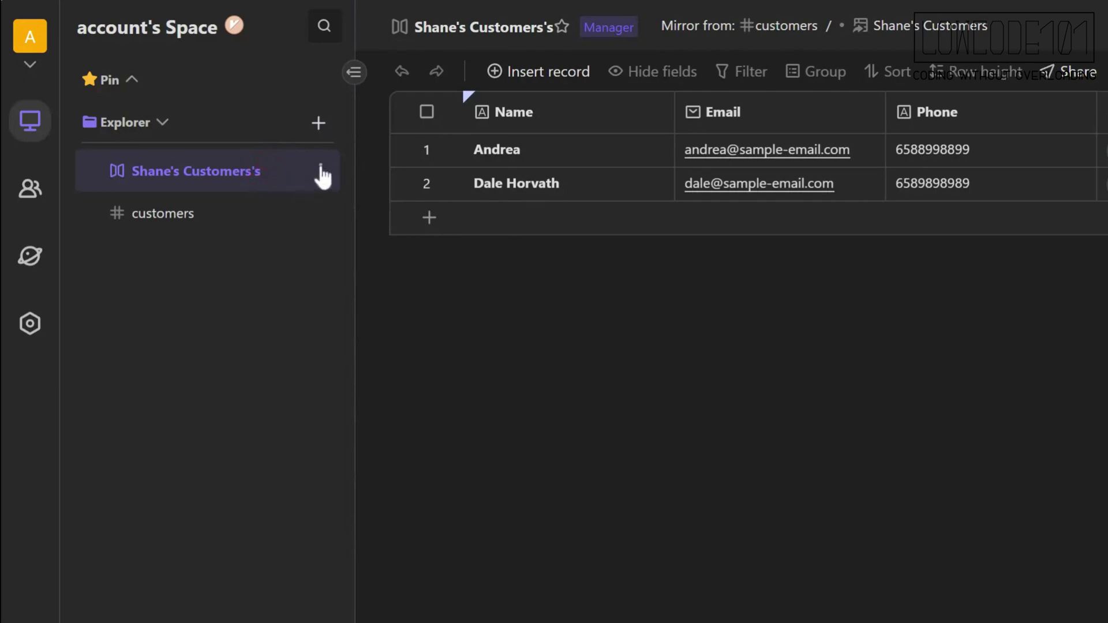
pyautogui.click(321, 171)
pyautogui.click(379, 192)
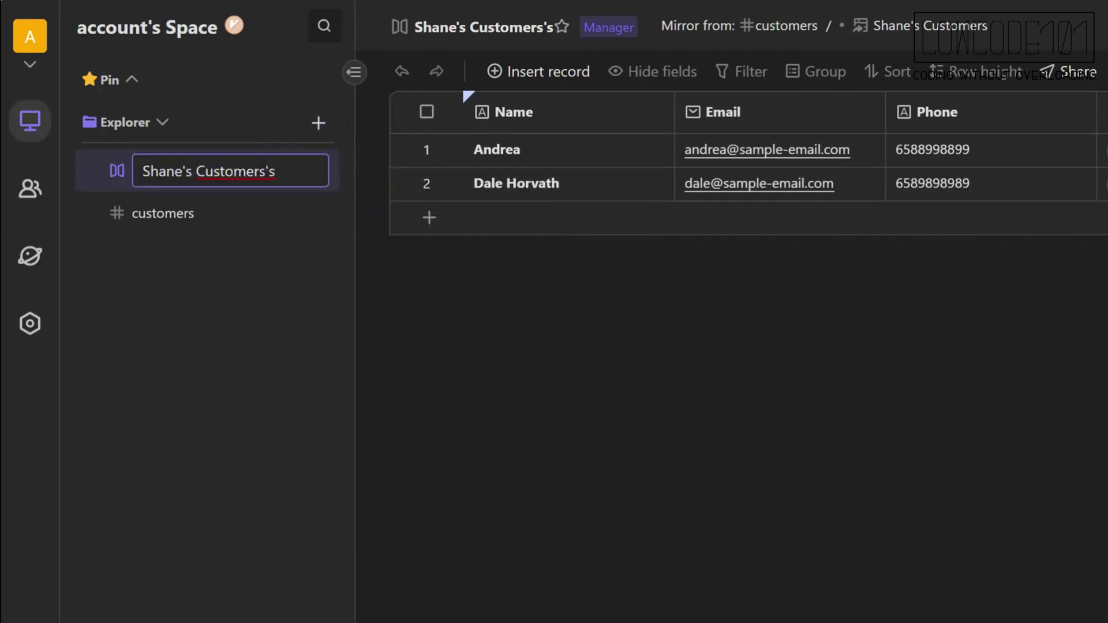
pyautogui.press('Return')
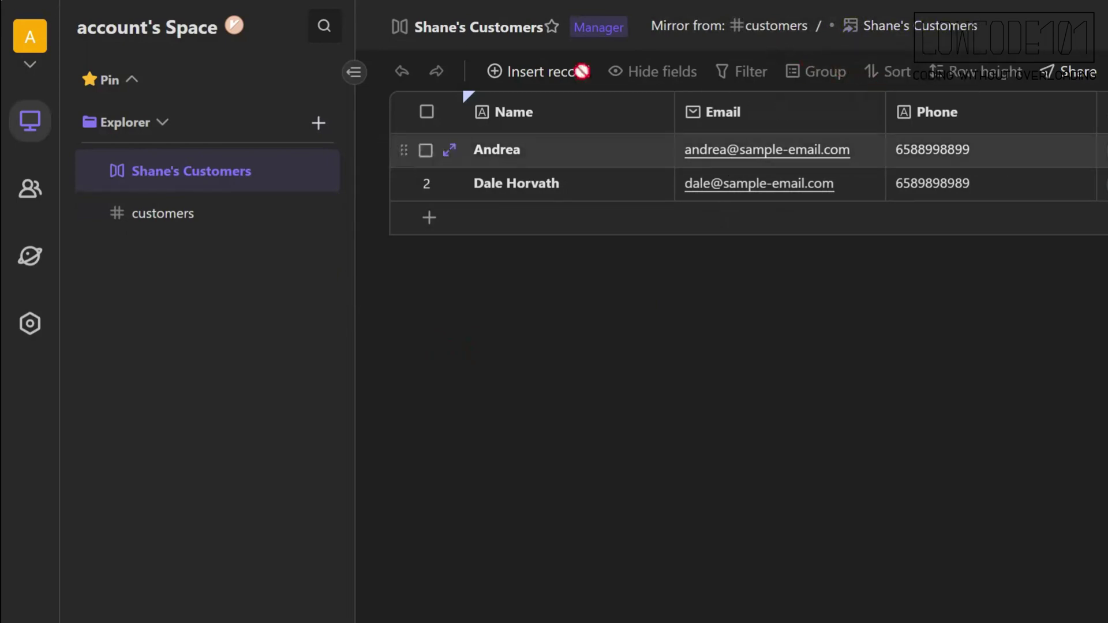
pyautogui.click(163, 214)
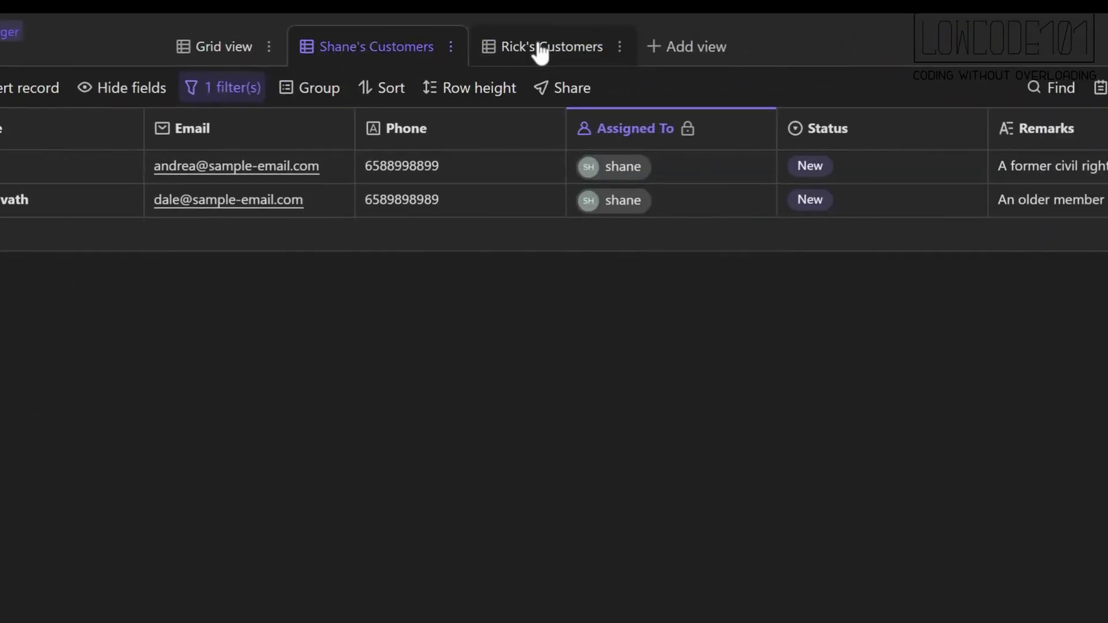
# Mirror the Rick's Customers view, dropping 'Mirror' so it's named "Rick's Customers's".
pyautogui.click(912, 42)
pyautogui.click(993, 38)
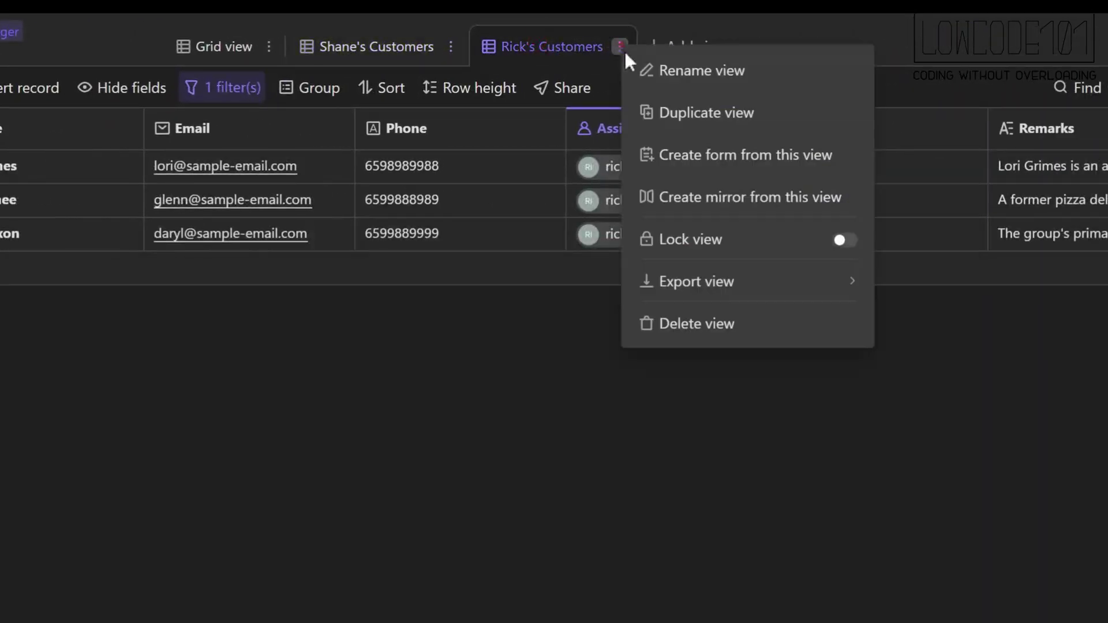
pyautogui.click(756, 210)
pyautogui.hotkey('ctrl', 'shift', 'Left')
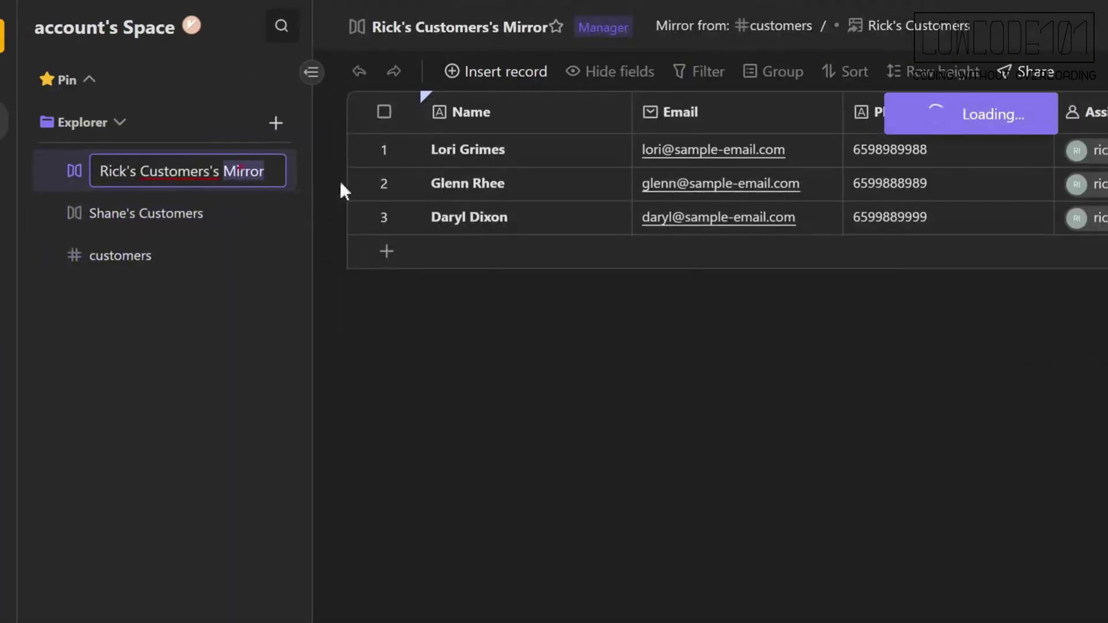
pyautogui.press('BackSpace')
pyautogui.press('BackSpace')
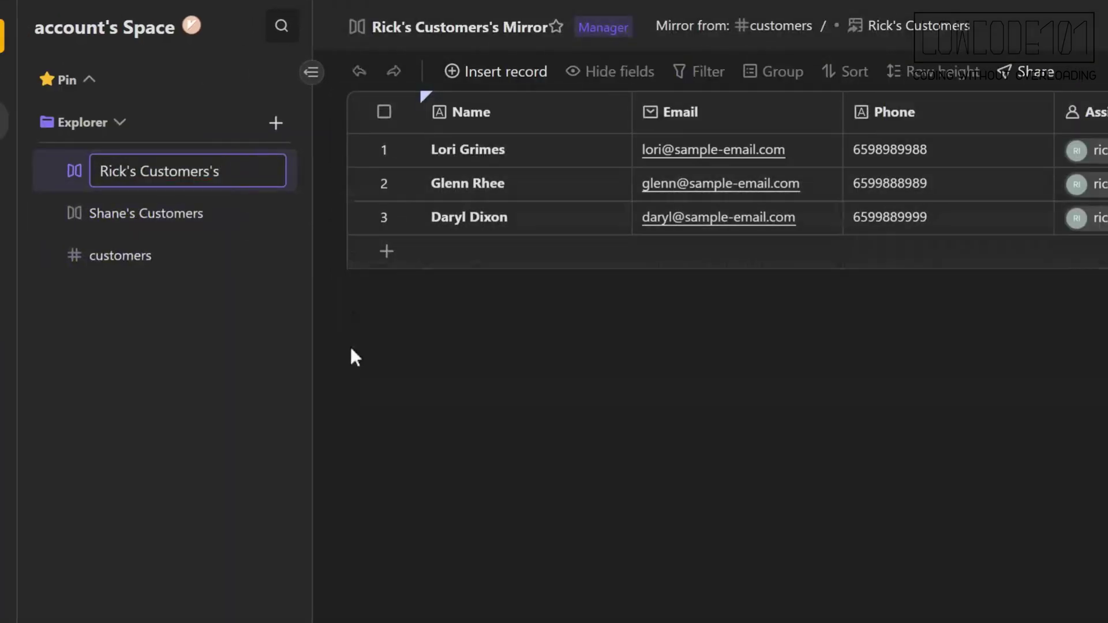
pyautogui.click(351, 345)
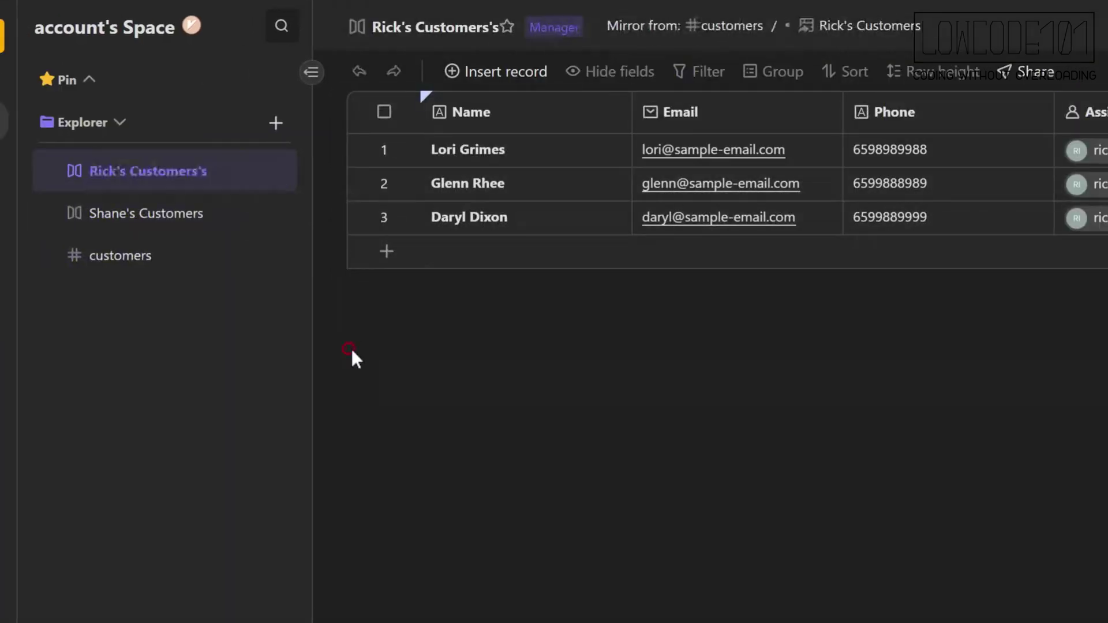
pyautogui.click(231, 261)
# Remove the Space team's permission on the customers table so only the admin keeps access.
pyautogui.click(277, 256)
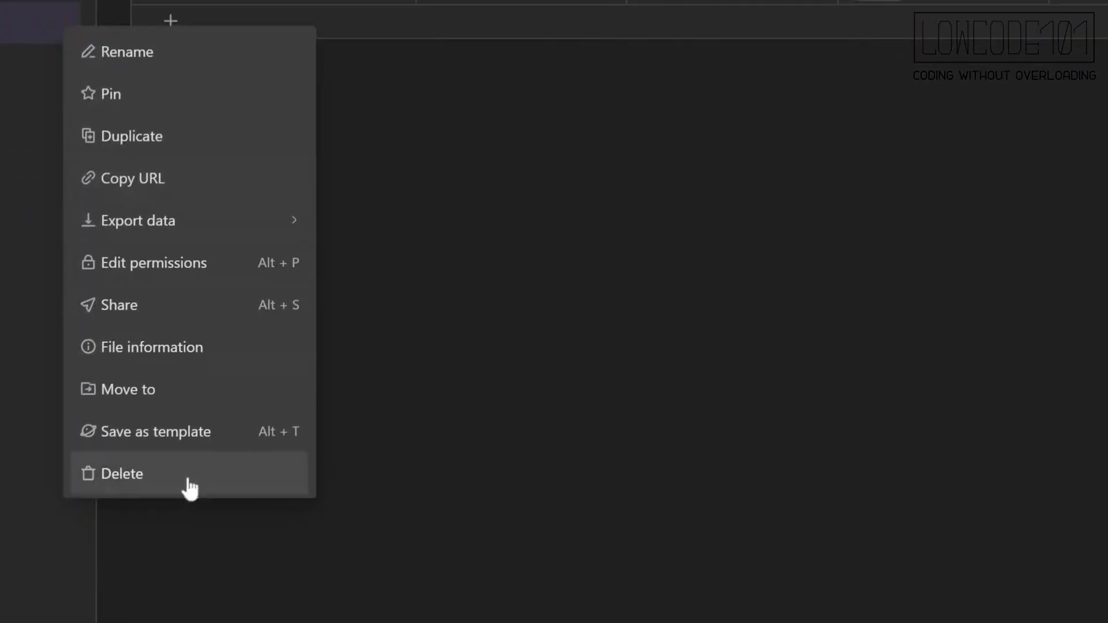
pyautogui.click(437, 497)
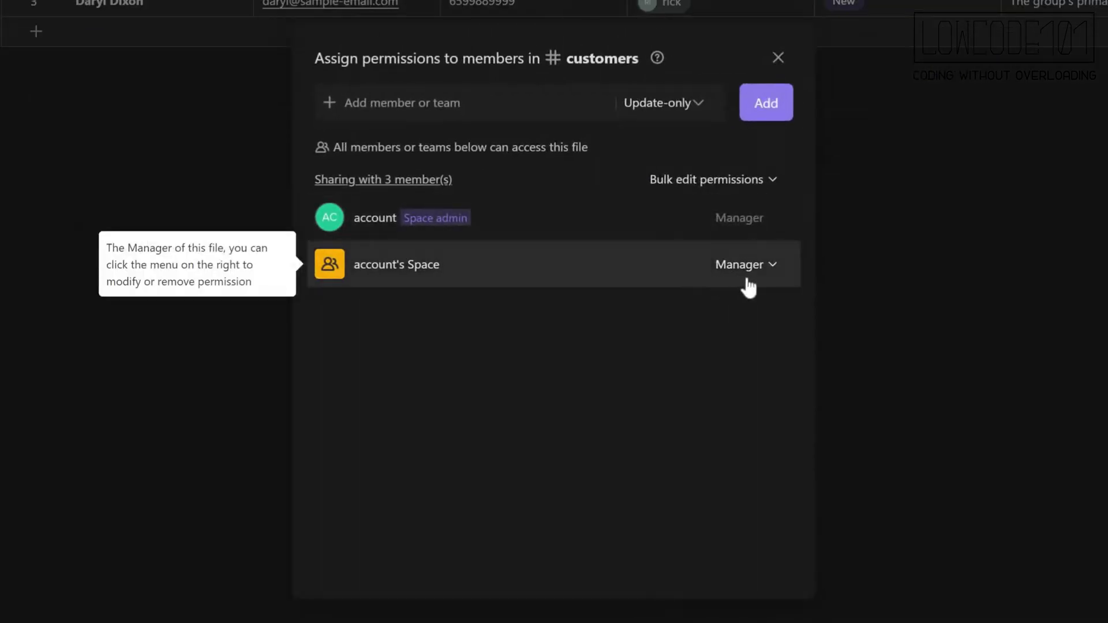
pyautogui.click(855, 264)
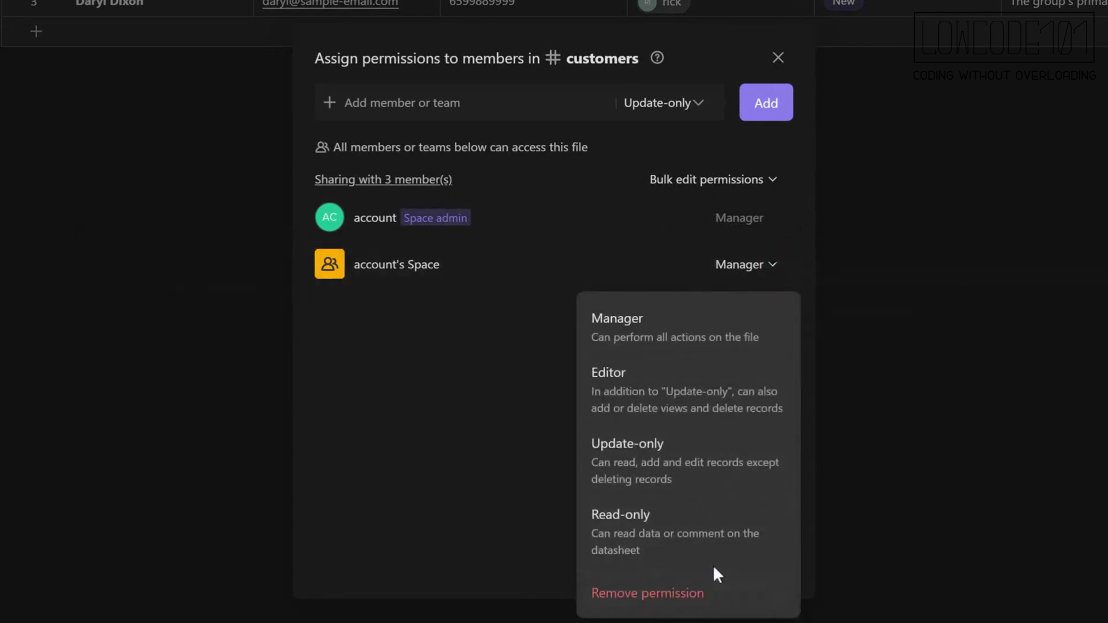
pyautogui.click(716, 594)
pyautogui.click(696, 367)
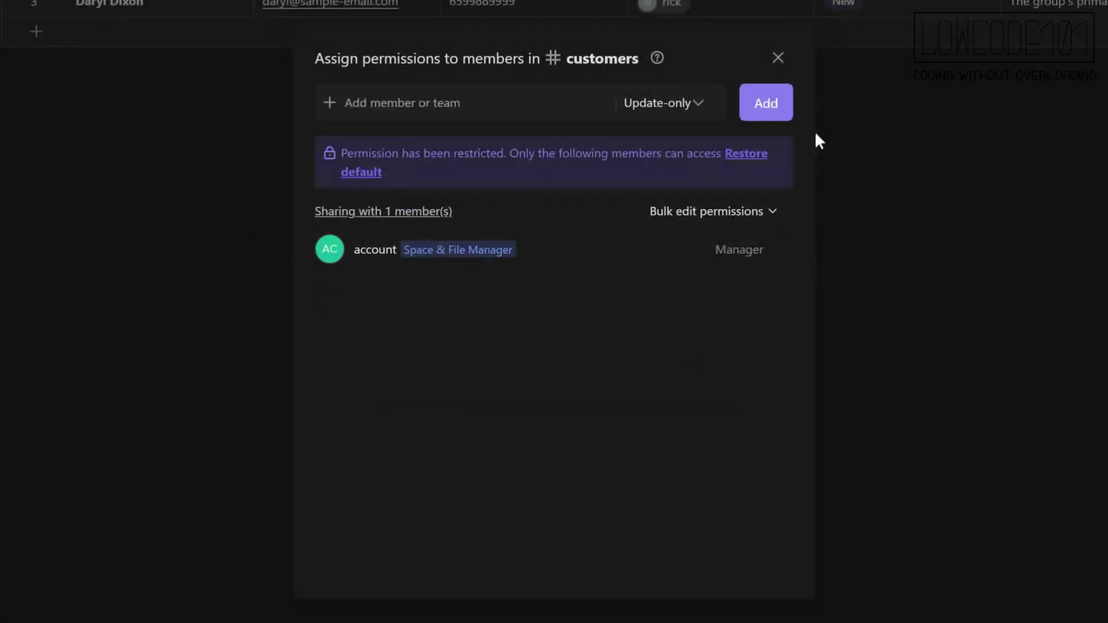
pyautogui.click(788, 66)
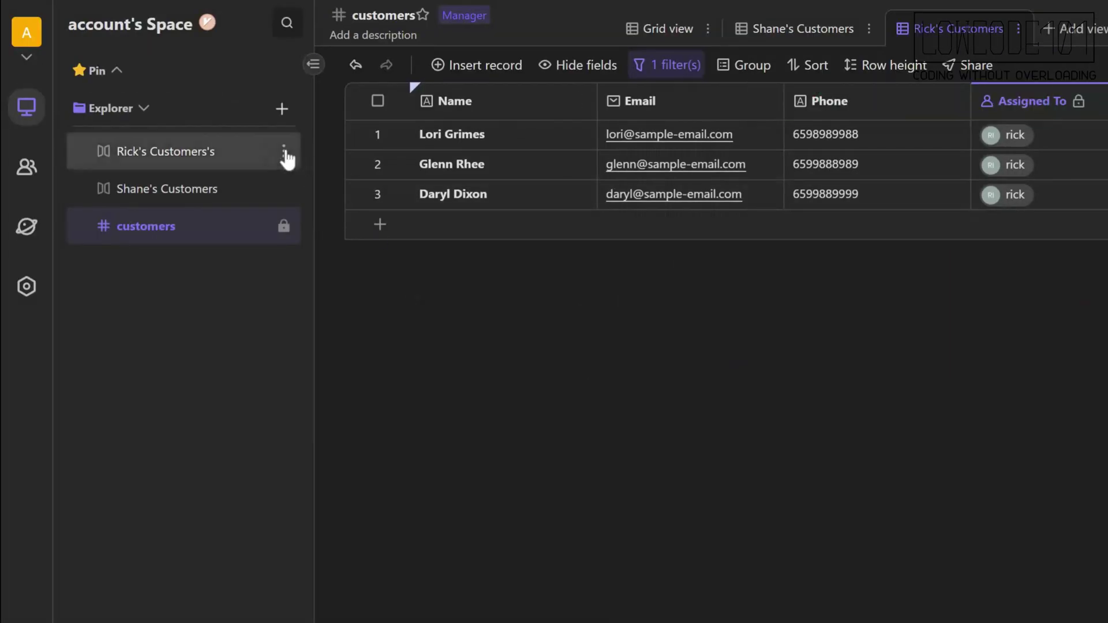
# Remove the Space team's permission from the Rick's Customers's mirror.
pyautogui.click(283, 226)
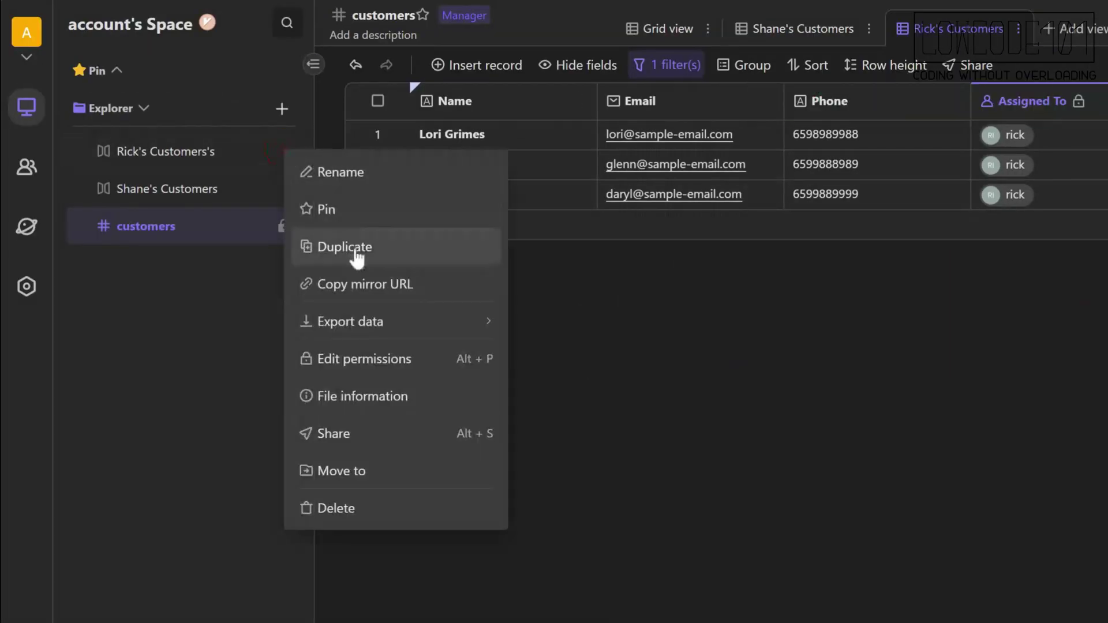
pyautogui.click(412, 364)
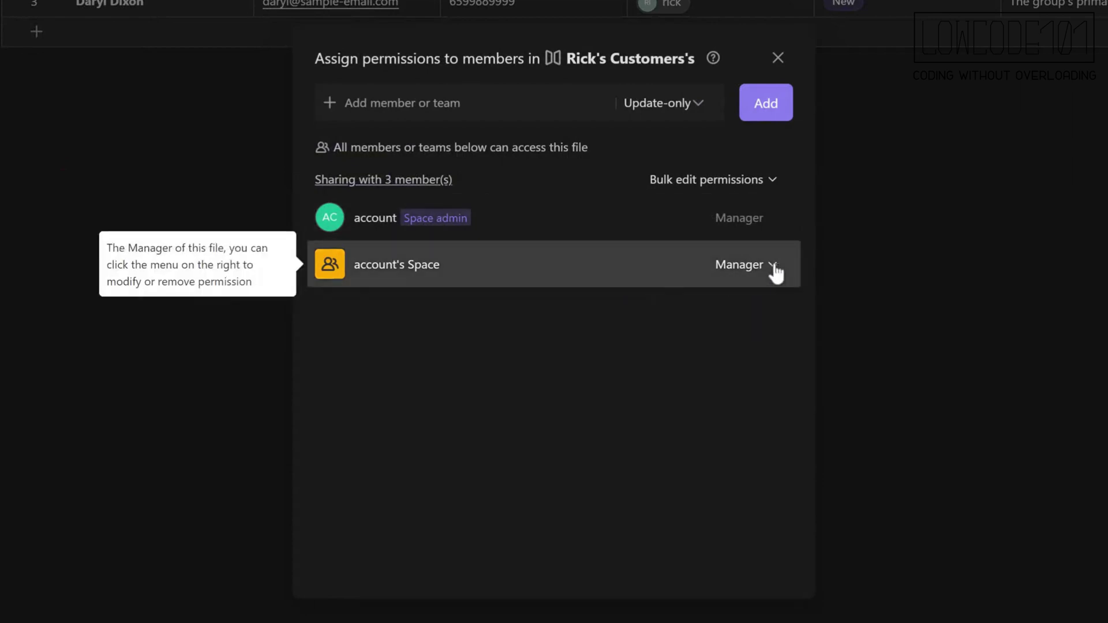
pyautogui.click(773, 265)
pyautogui.click(695, 610)
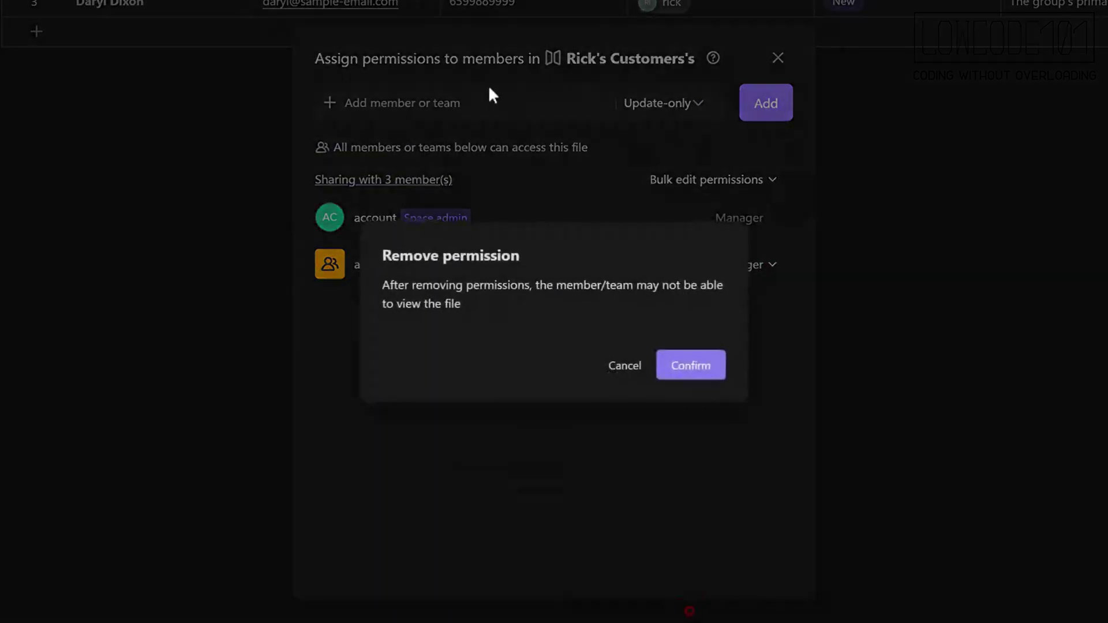
pyautogui.click(690, 365)
# Add the assigned salesperson to the mirror with Update-only access.
pyautogui.click(422, 102)
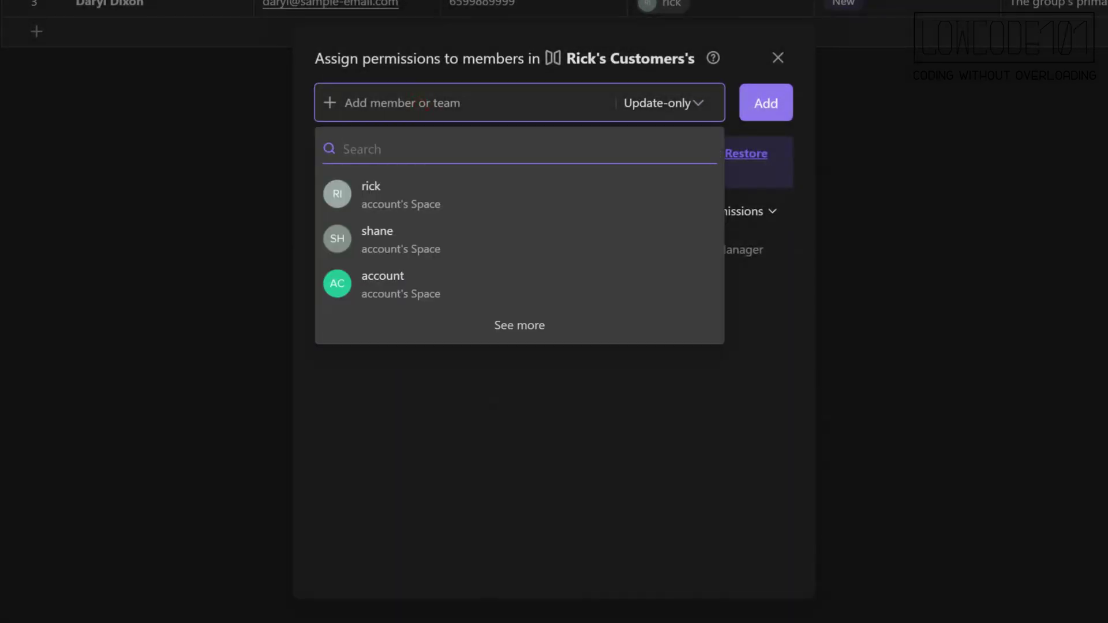
pyautogui.click(433, 199)
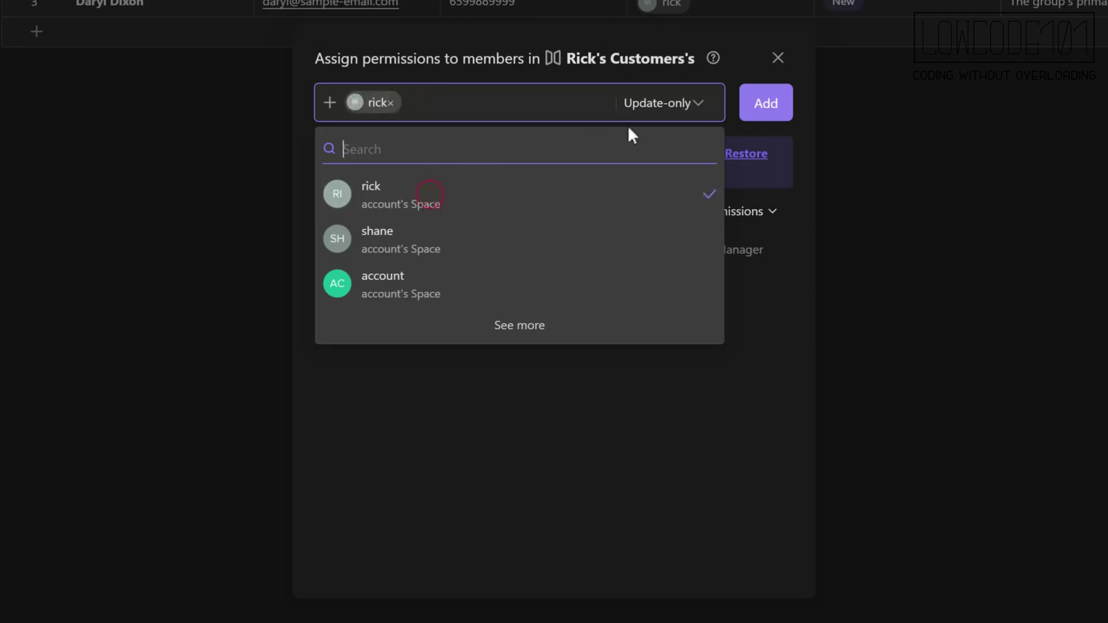
pyautogui.click(686, 104)
pyautogui.click(687, 104)
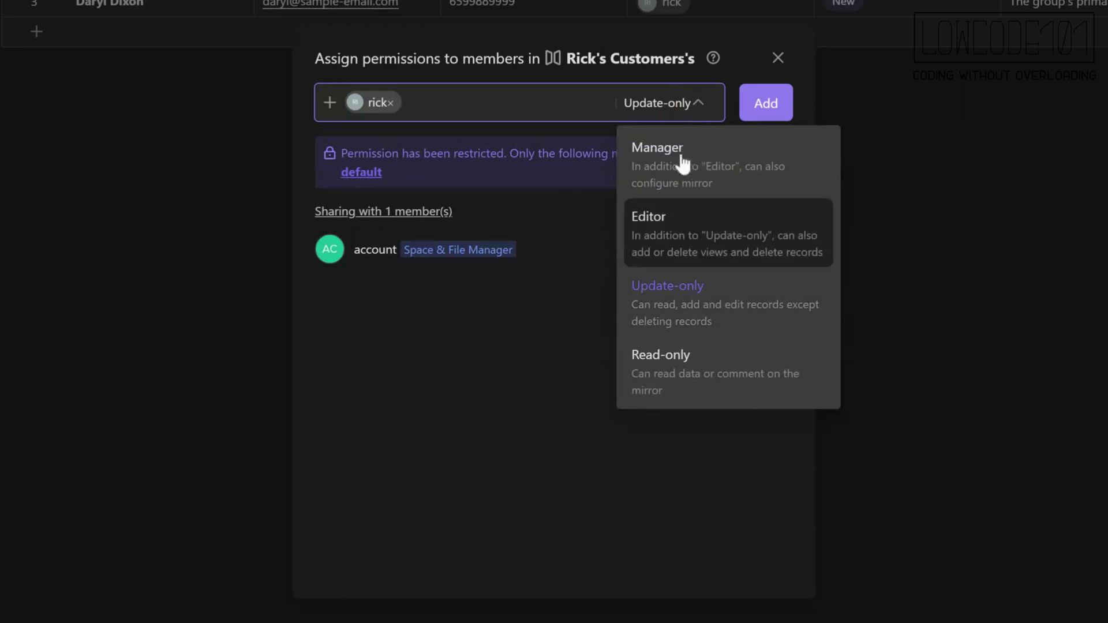
pyautogui.click(667, 285)
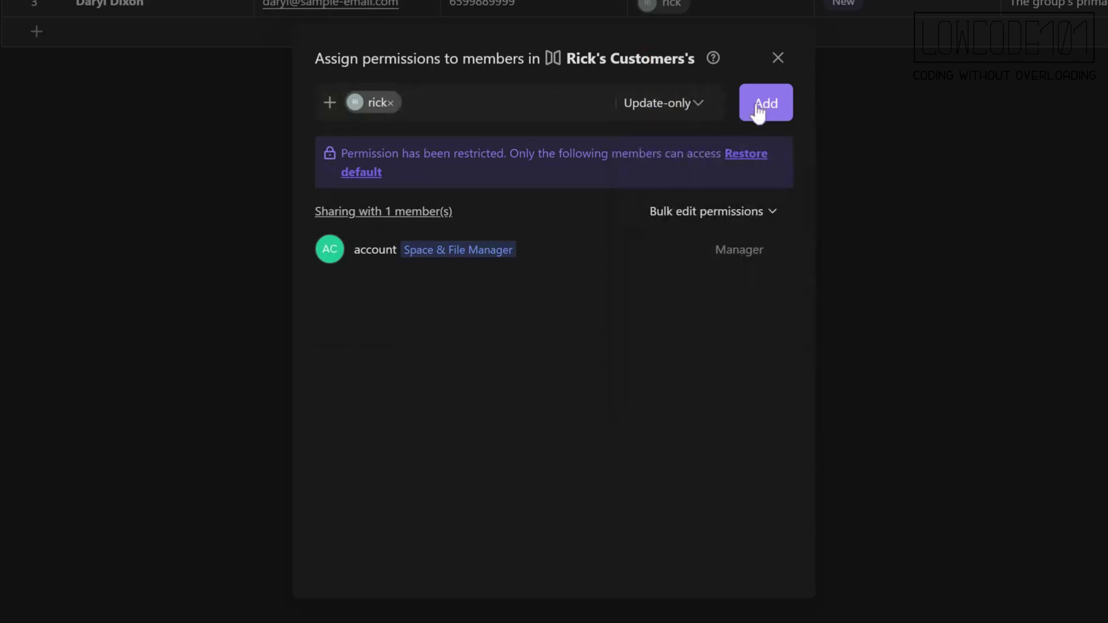
pyautogui.click(758, 113)
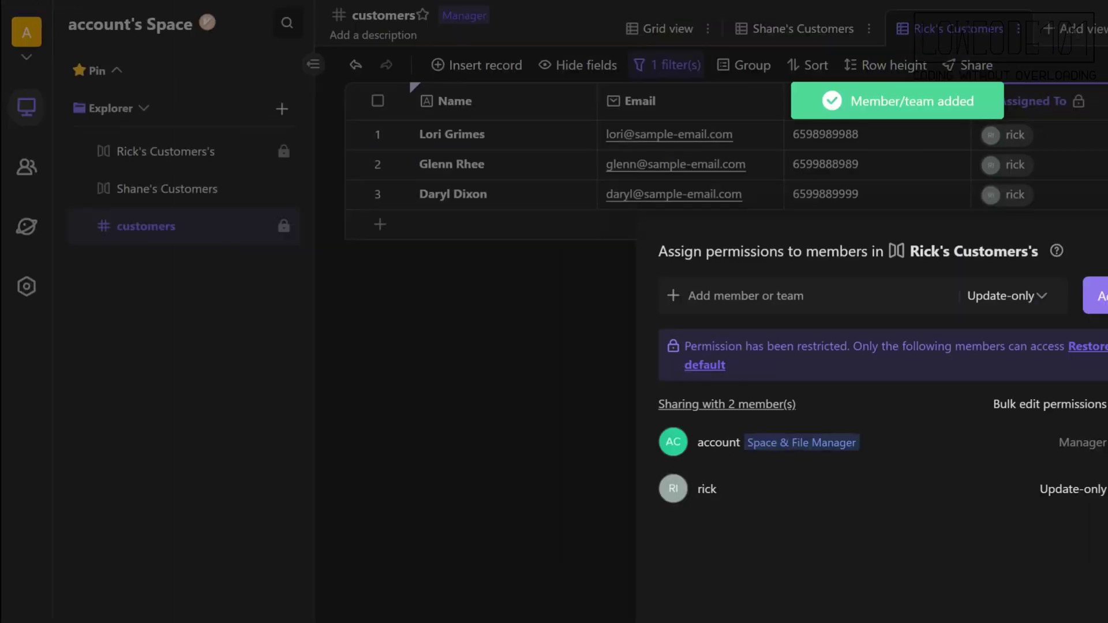
pyautogui.click(778, 58)
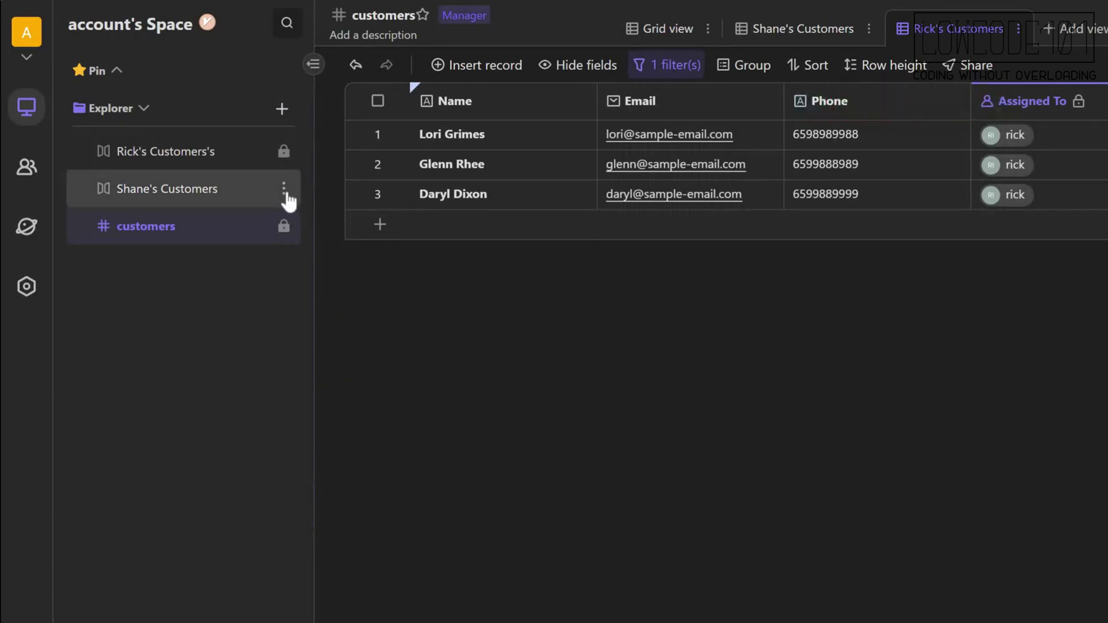
# Remove the whole Space's permission from the Shane's Customers mirror.
pyautogui.rightClick(289, 196)
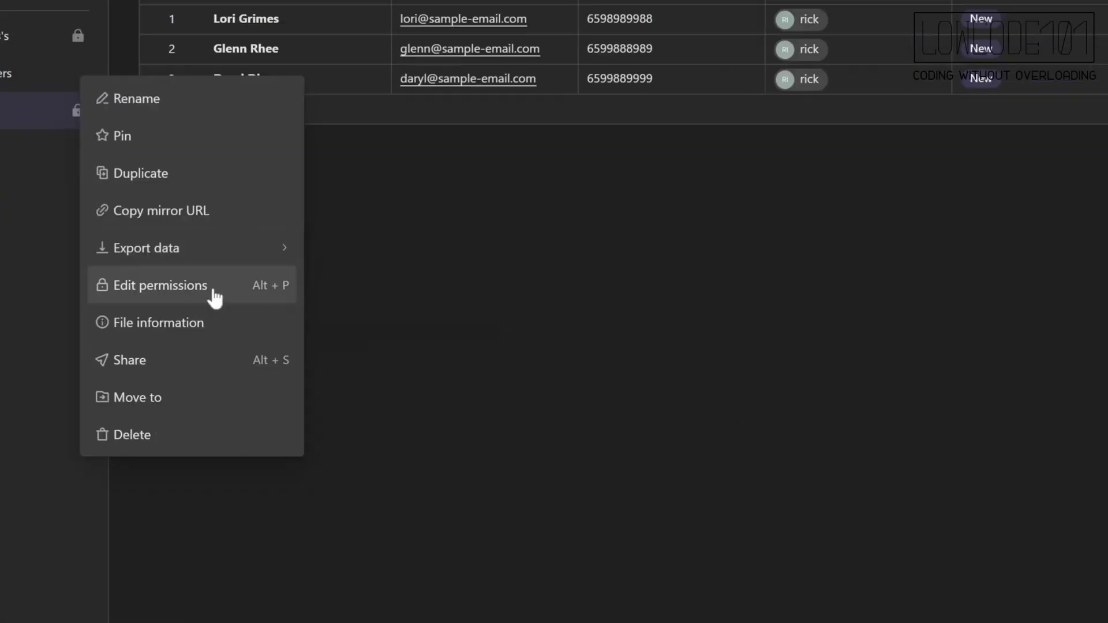
pyautogui.click(417, 402)
pyautogui.click(752, 265)
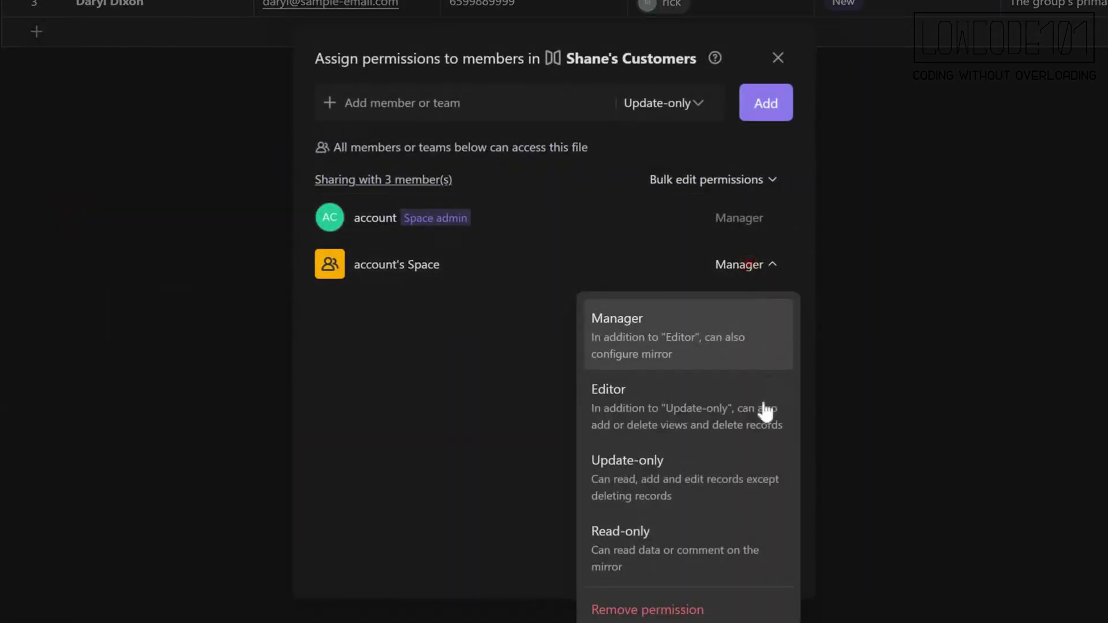
pyautogui.click(715, 610)
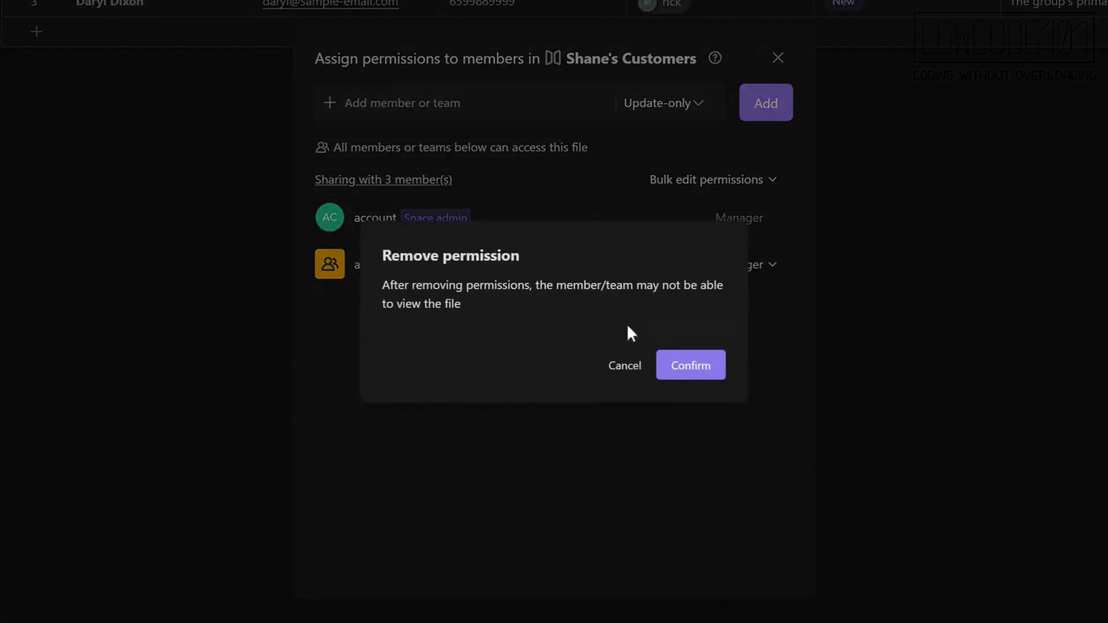
pyautogui.click(678, 365)
# Add the assigned salesperson as Update-only, then show the full customers Grid view.
pyautogui.click(472, 113)
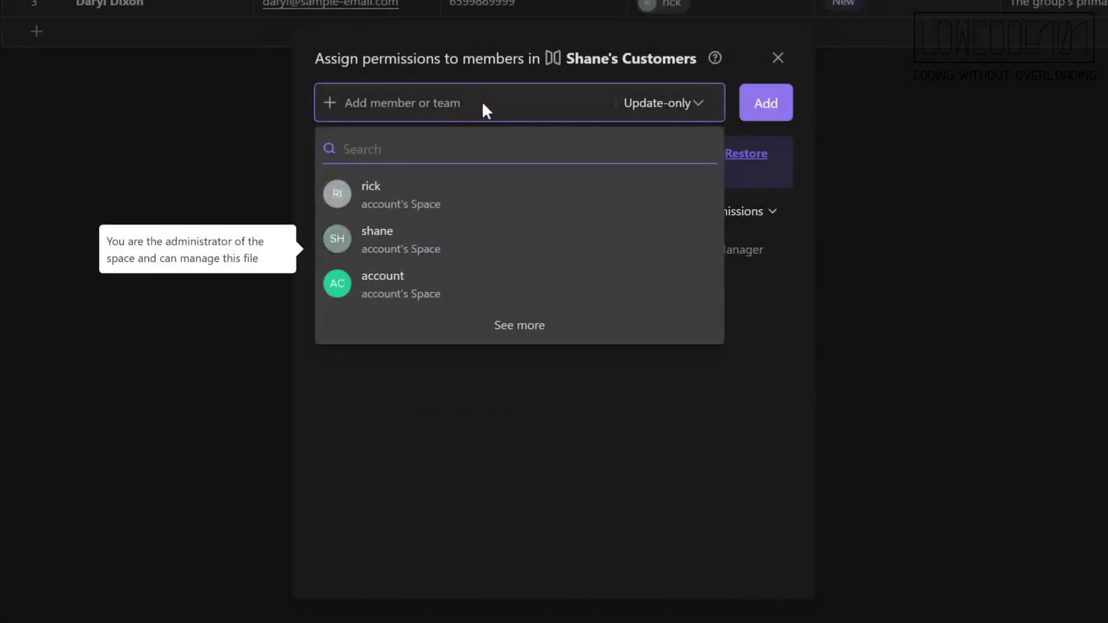
pyautogui.click(455, 230)
pyautogui.click(668, 104)
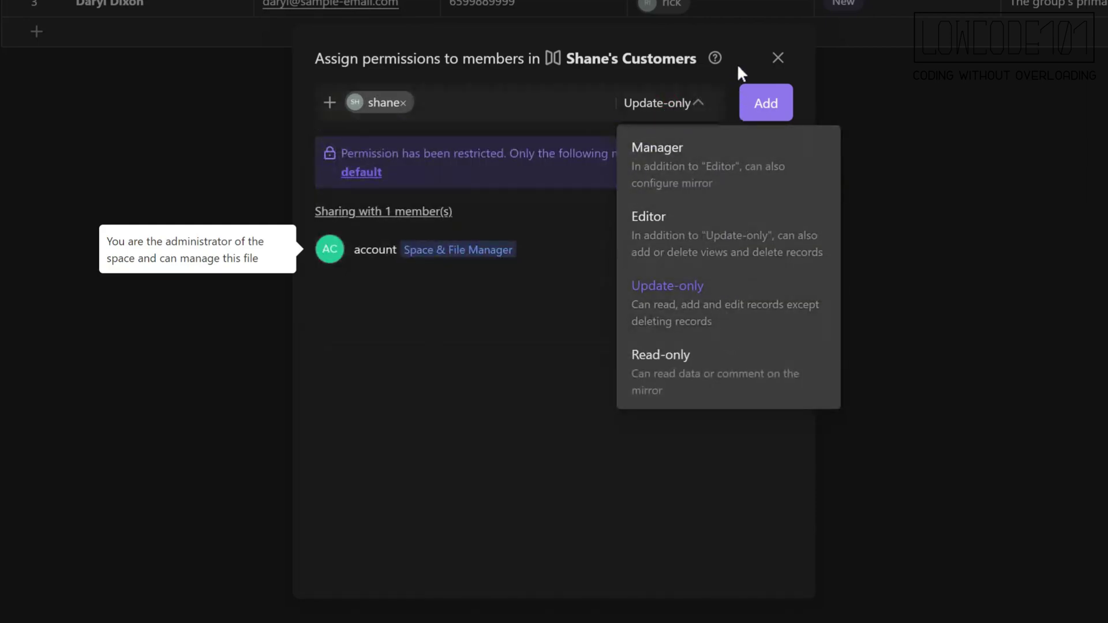
pyautogui.click(756, 107)
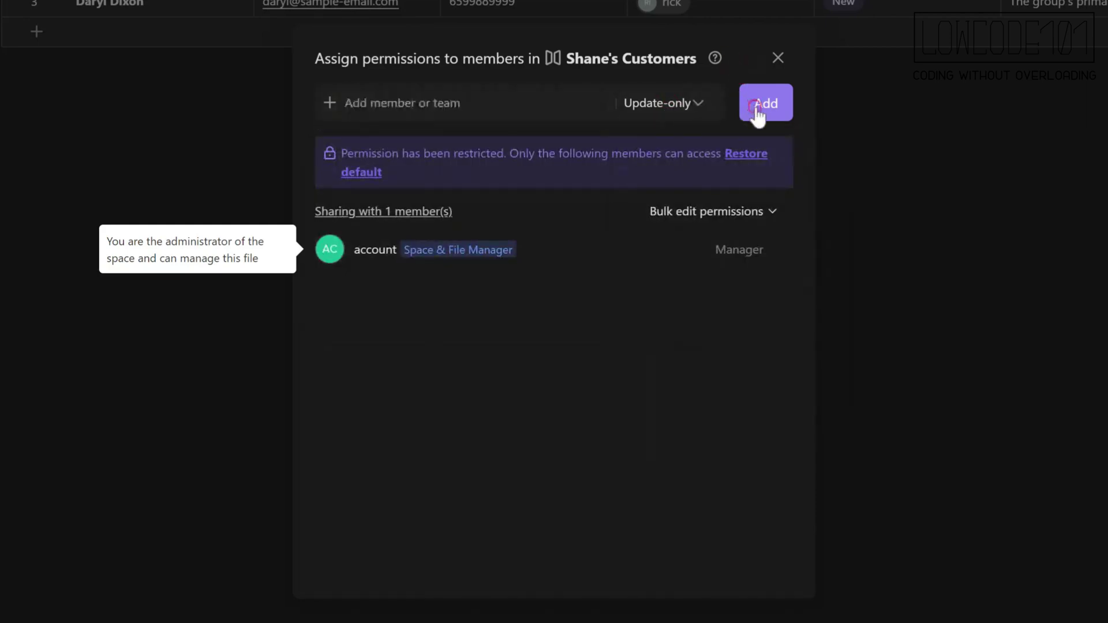
pyautogui.click(777, 60)
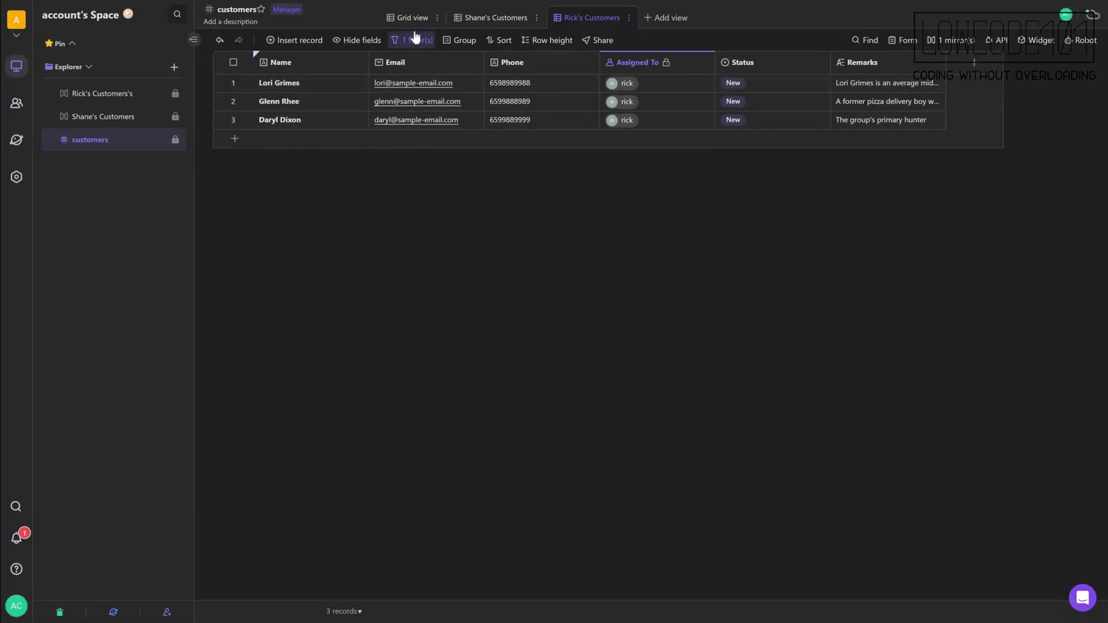
pyautogui.click(413, 21)
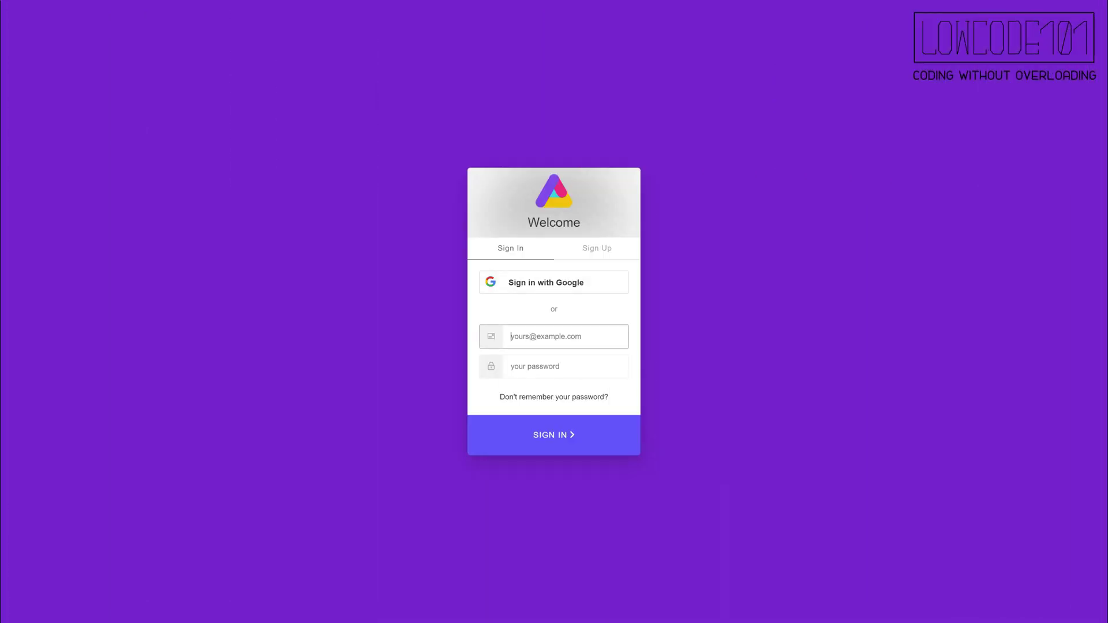
# Enter the first salesperson's e-mail and password on the sign-in page.
pyautogui.click(554, 367)
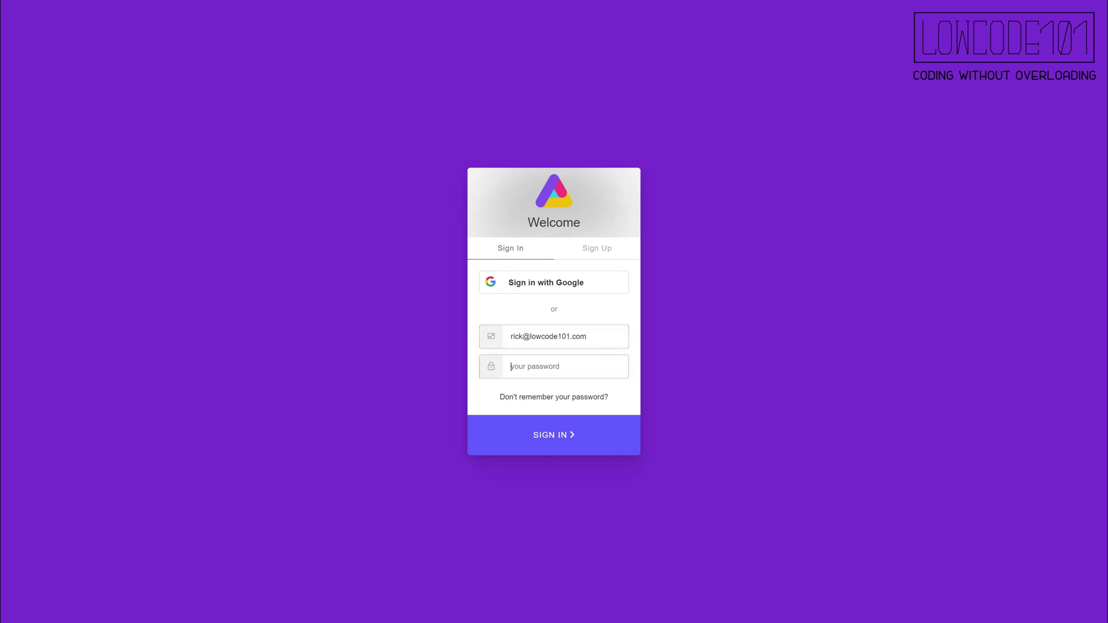
pyautogui.write('p')
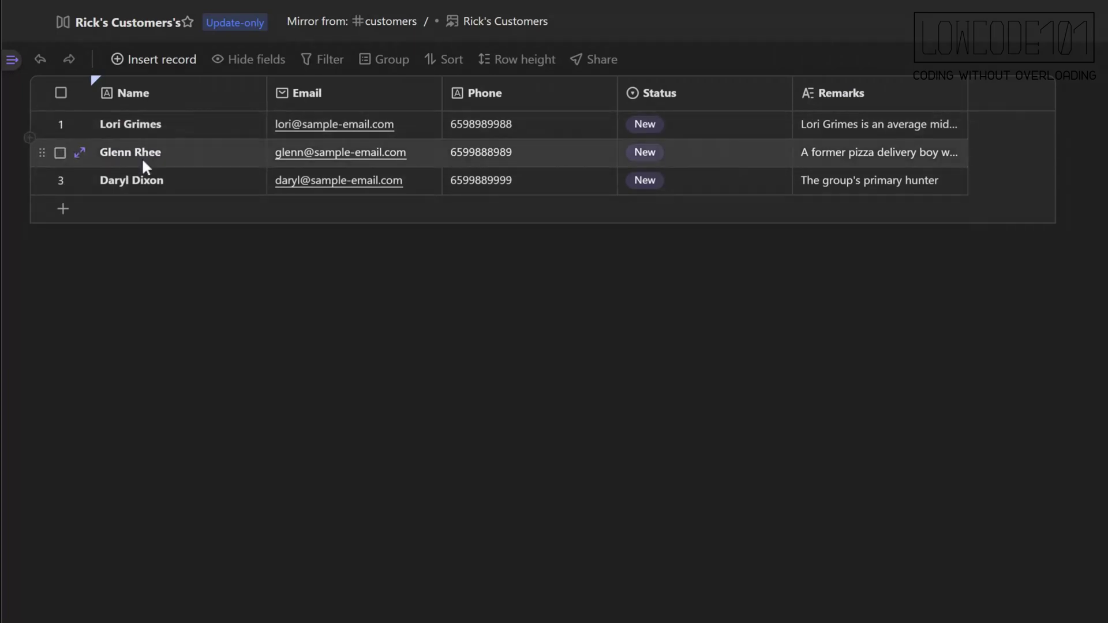
# Change the Status of the first two customer records from New to In Progress.
pyautogui.click(733, 122)
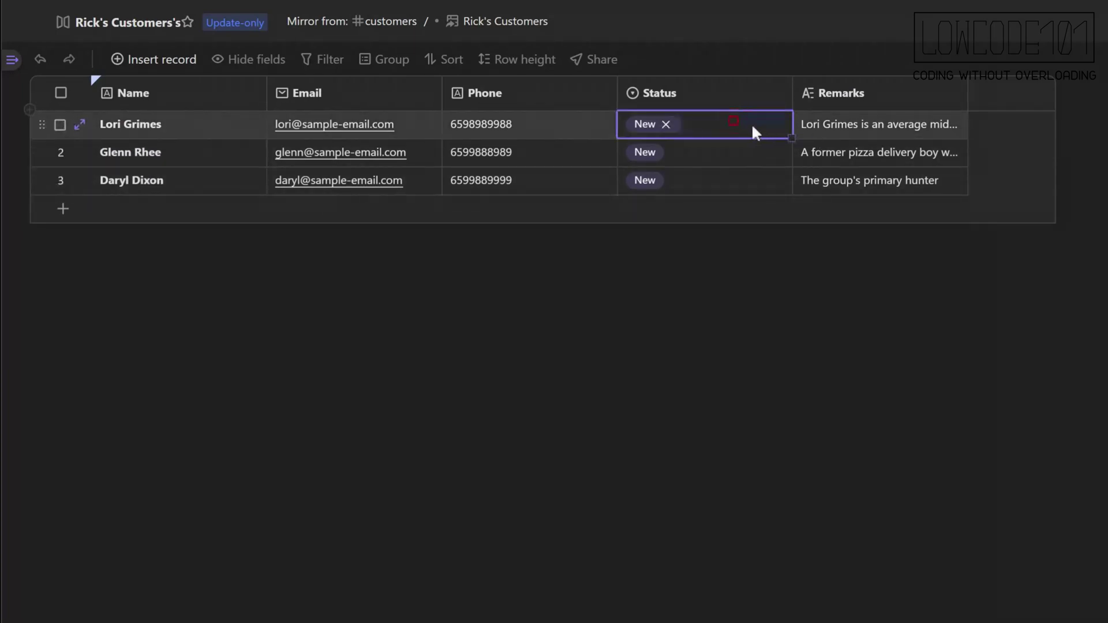
pyautogui.click(701, 127)
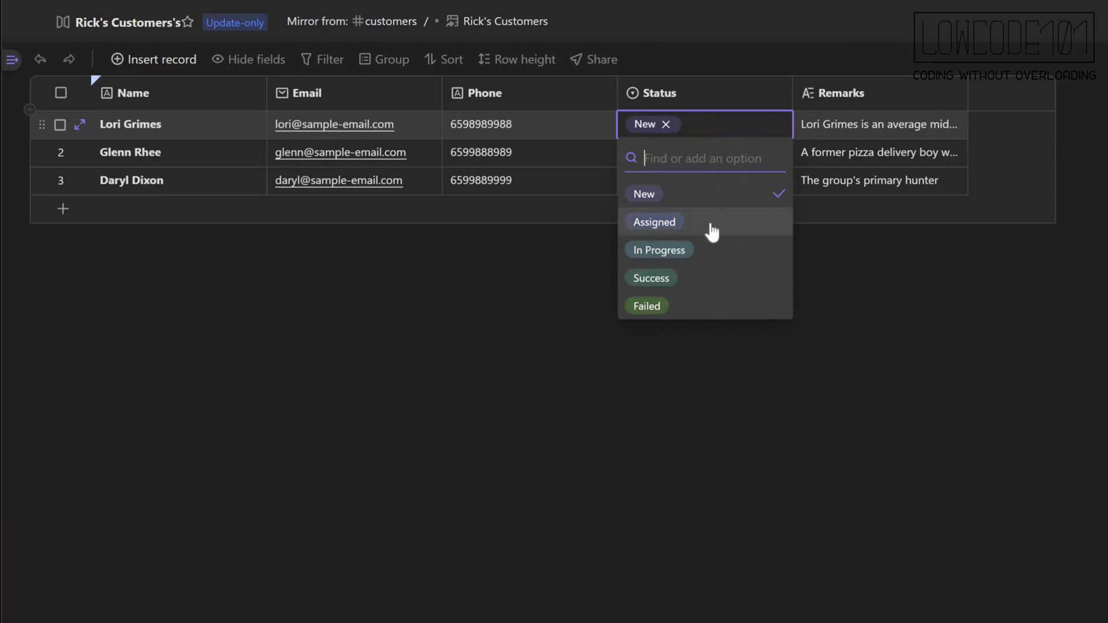
pyautogui.click(707, 251)
pyautogui.click(704, 151)
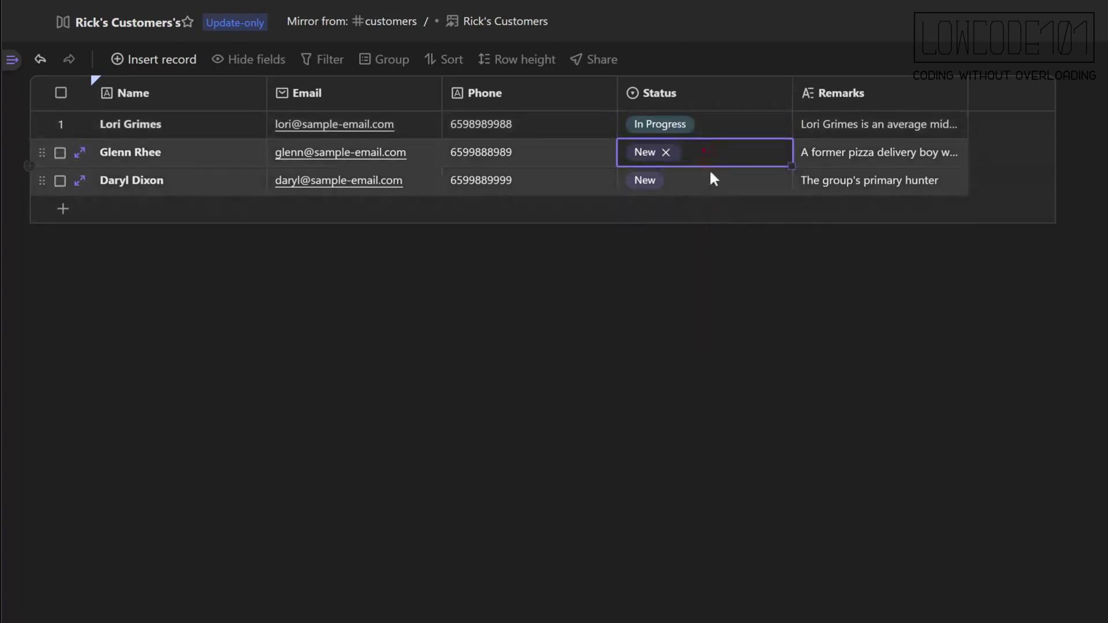
pyautogui.click(698, 152)
pyautogui.click(697, 277)
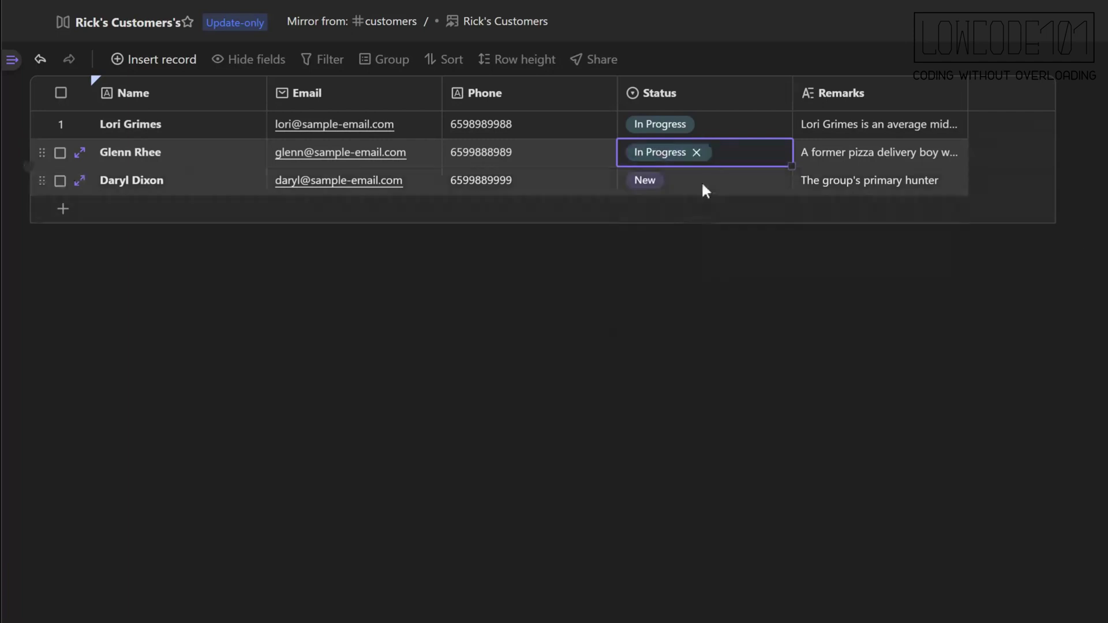
pyautogui.click(727, 278)
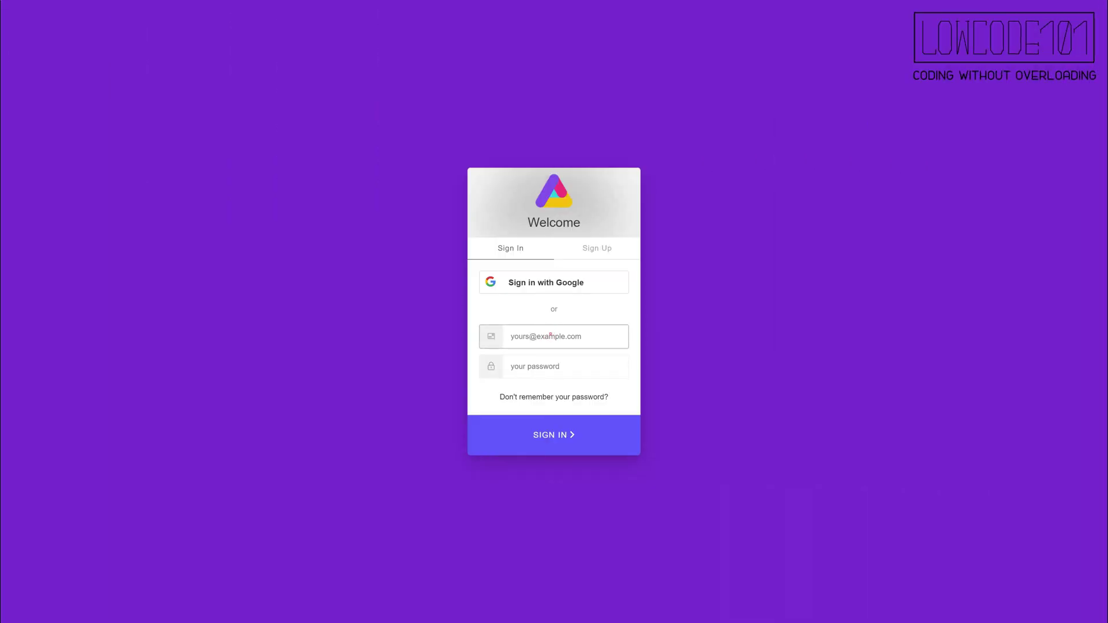
# Sign in with the second salesperson's e-mail and password and open Shane's Customers.
pyautogui.press('Tab')
pyautogui.write('passwor')
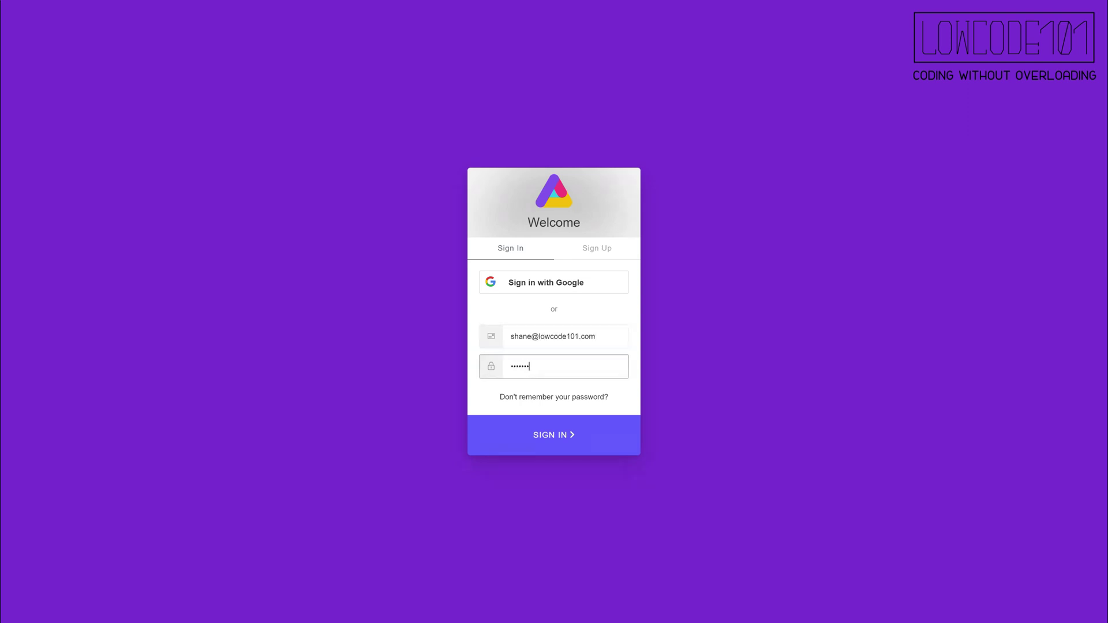
pyautogui.write('d1')
pyautogui.press('Return')
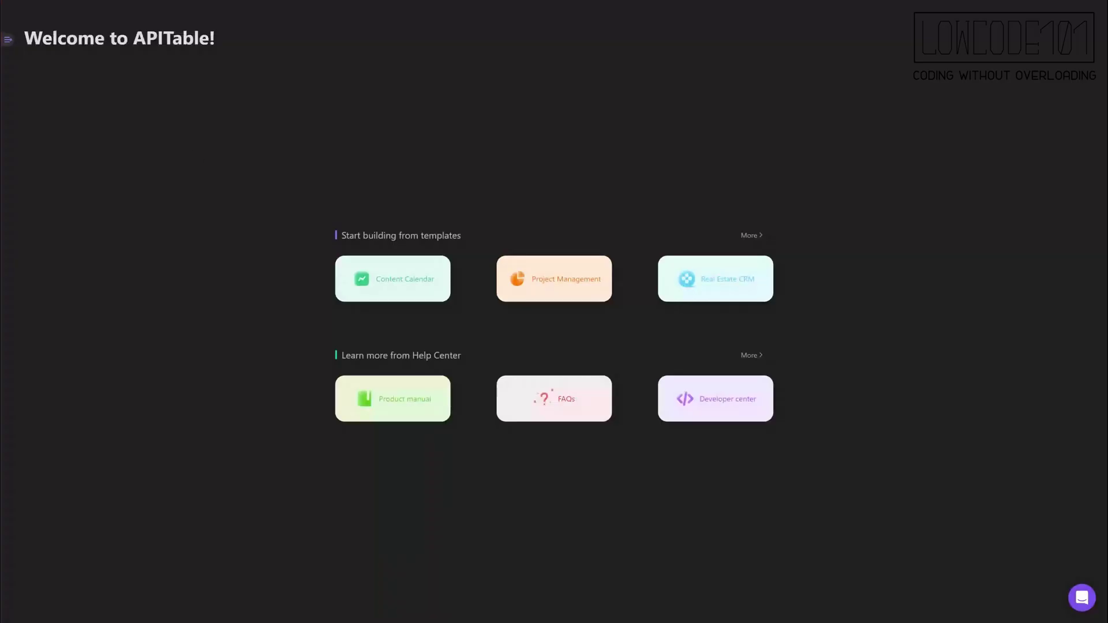
pyautogui.moveTo(9, 40)
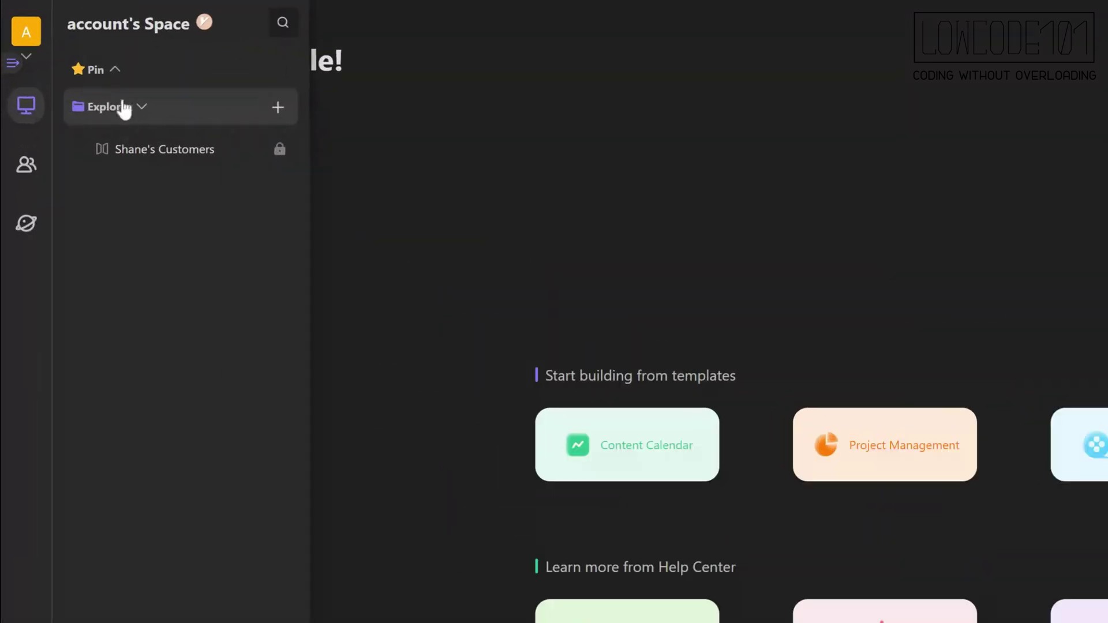
pyautogui.click(121, 151)
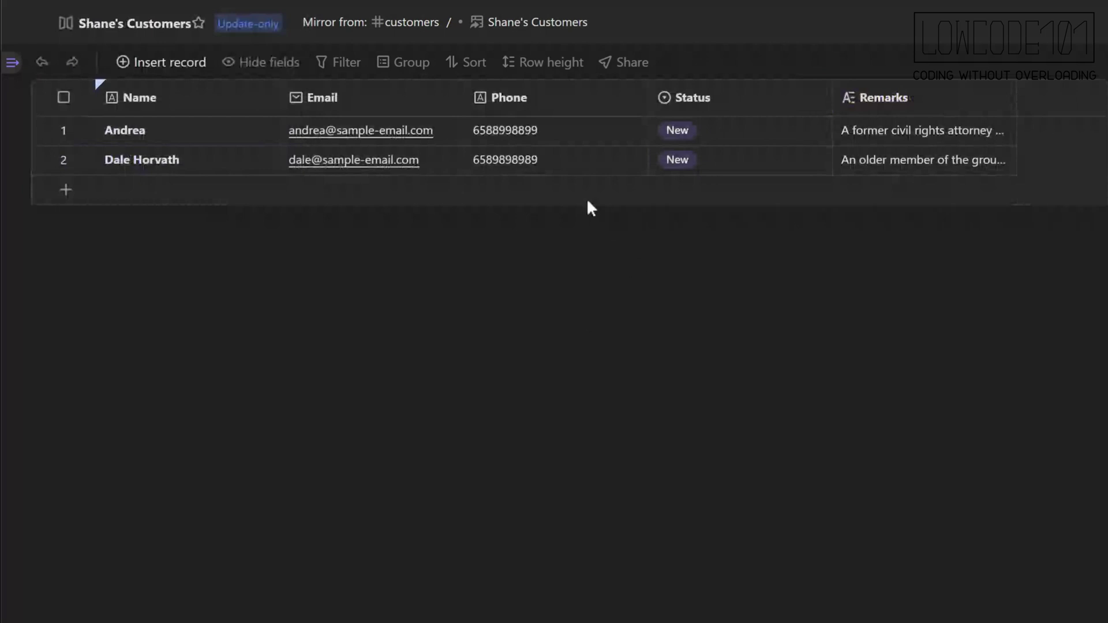
# Set the first record's Status to In Progress and the second record's to Failed.
pyautogui.click(737, 134)
pyautogui.click(733, 136)
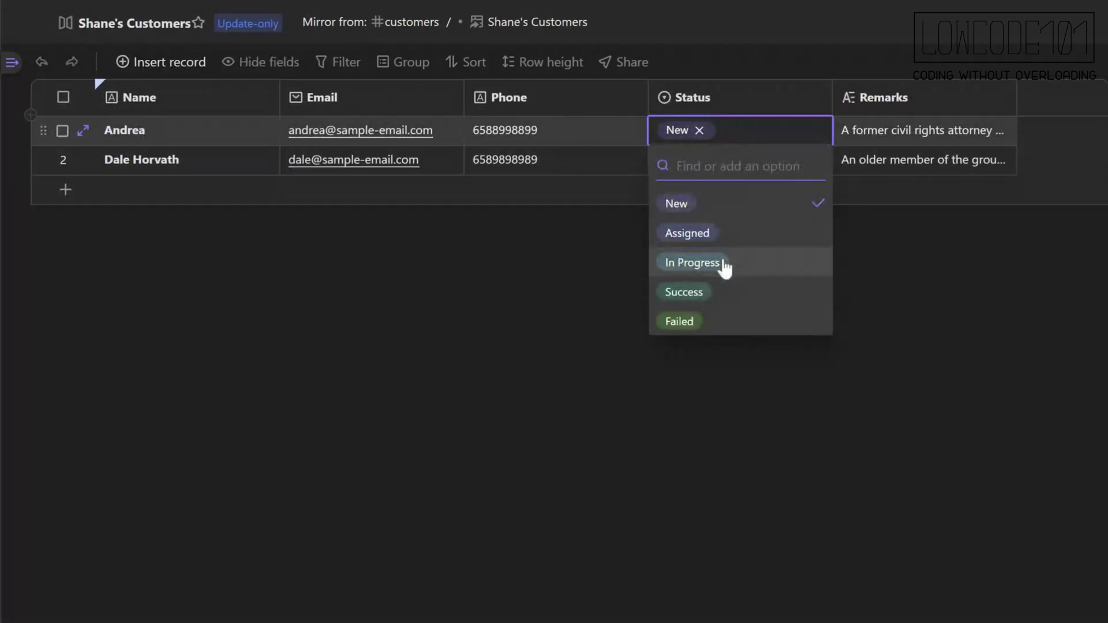
pyautogui.click(725, 263)
pyautogui.click(727, 158)
pyautogui.click(727, 160)
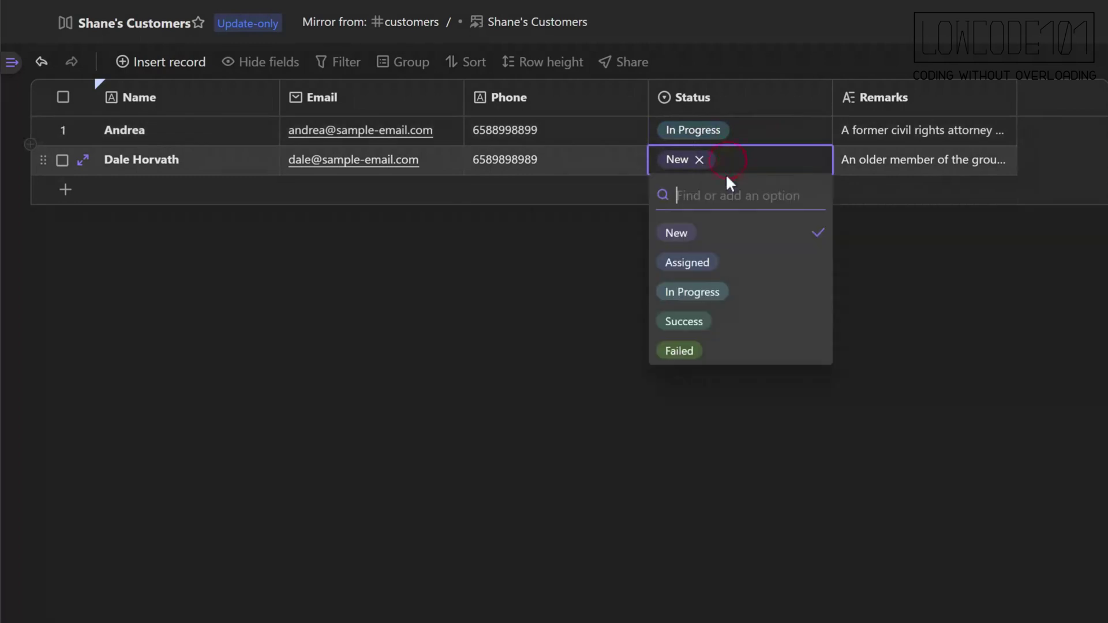
pyautogui.click(697, 352)
pyautogui.click(674, 346)
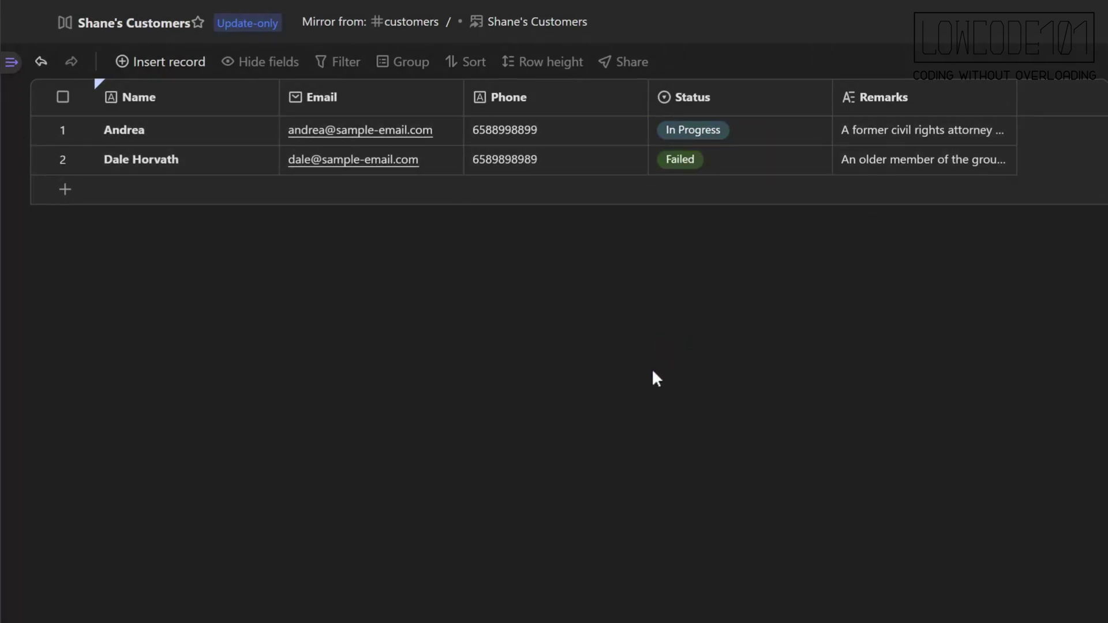
pyautogui.moveTo(14, 65)
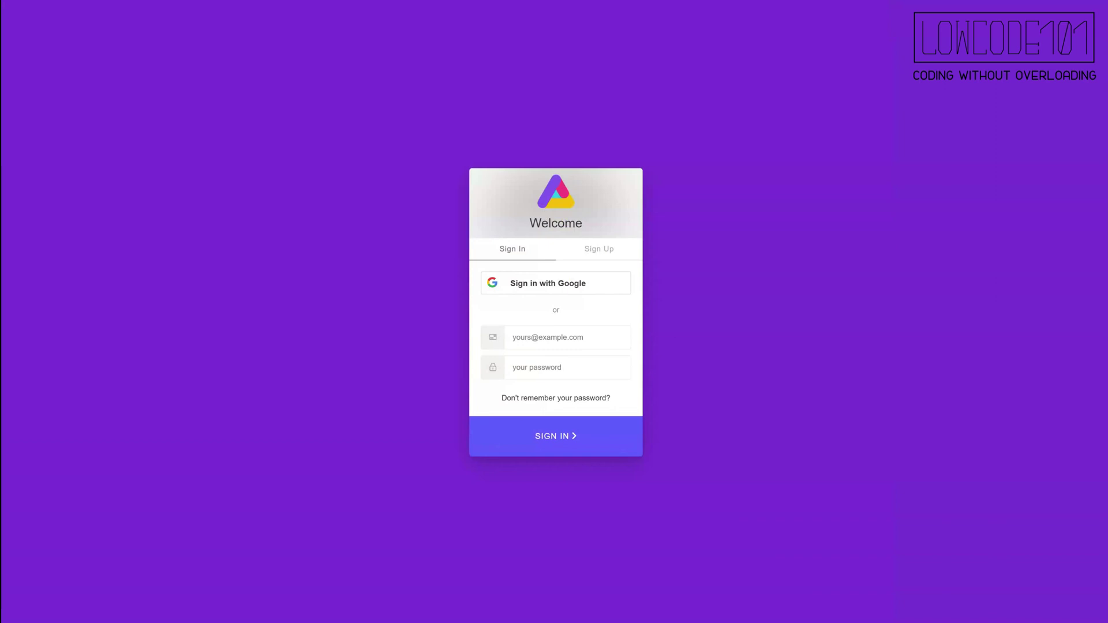
# Sign back in with the admin account's e-mail and password.
pyautogui.click(534, 340)
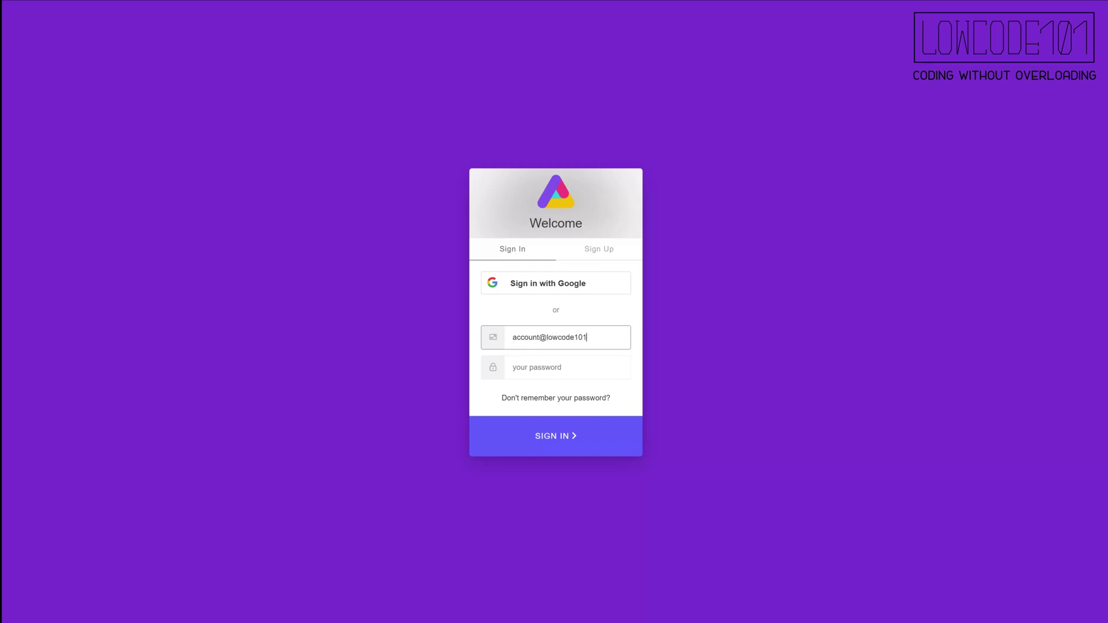
pyautogui.press('Tab')
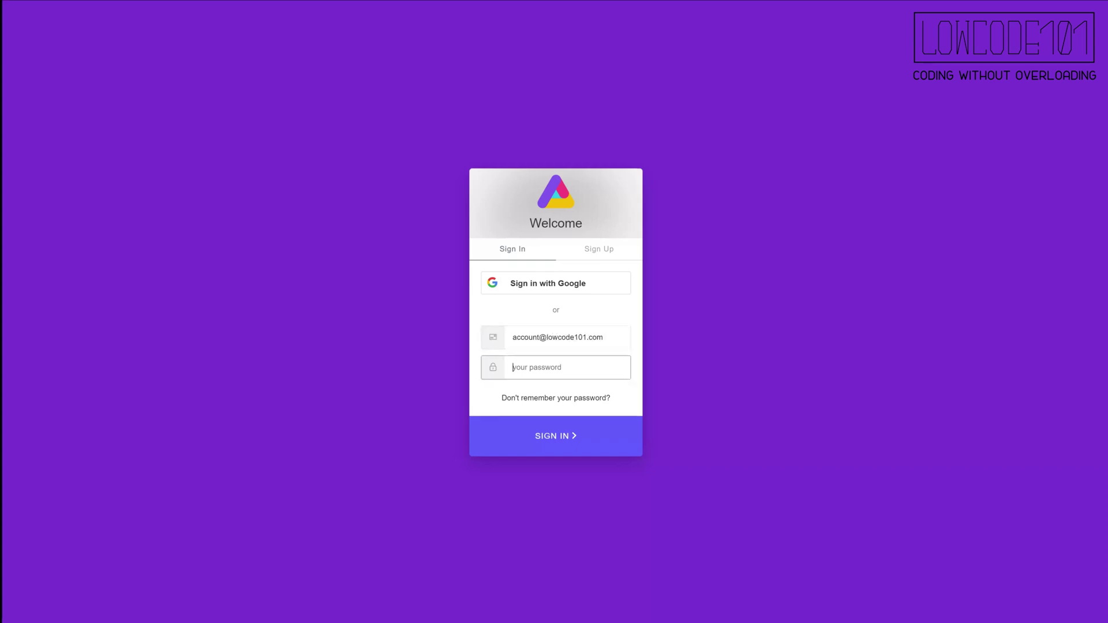
pyautogui.write('••••••')
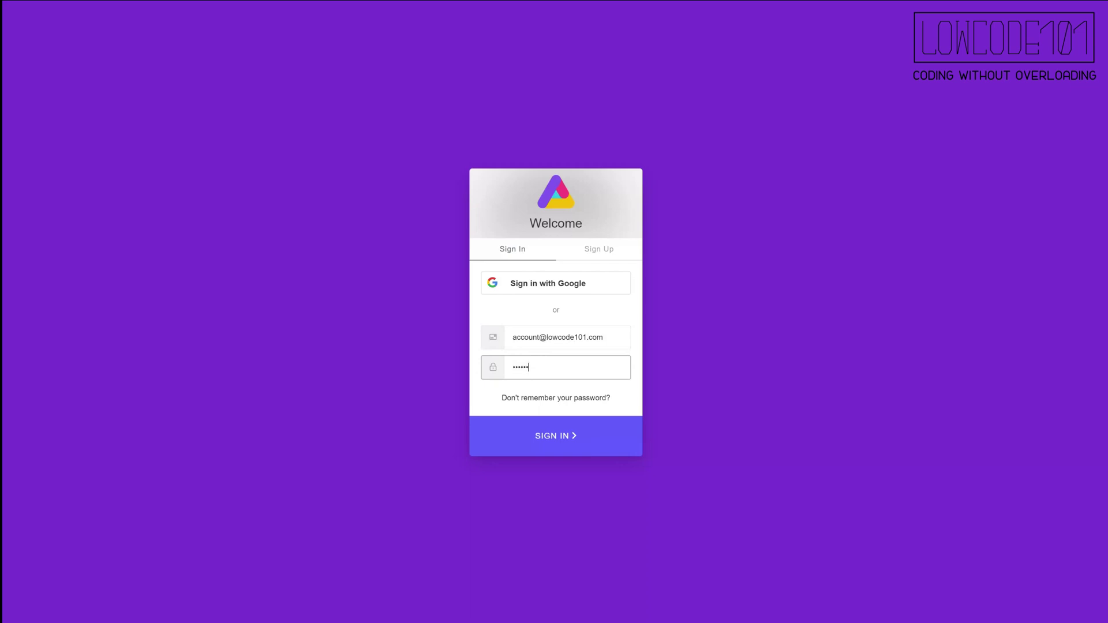
pyautogui.write('•••')
pyautogui.press('Return')
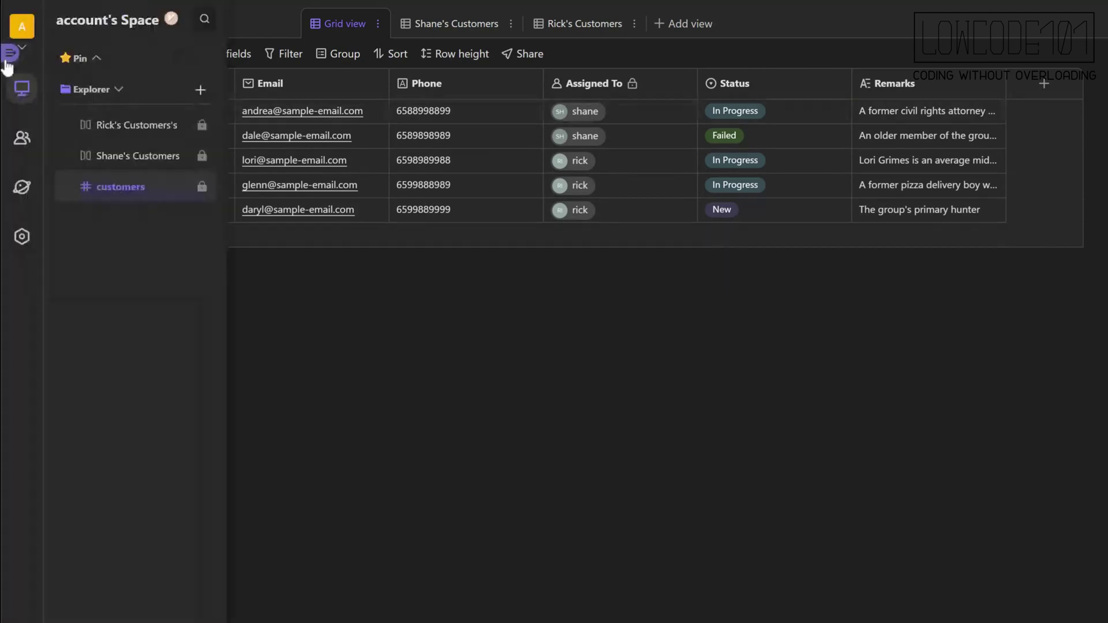
pyautogui.click(443, 34)
pyautogui.click(549, 27)
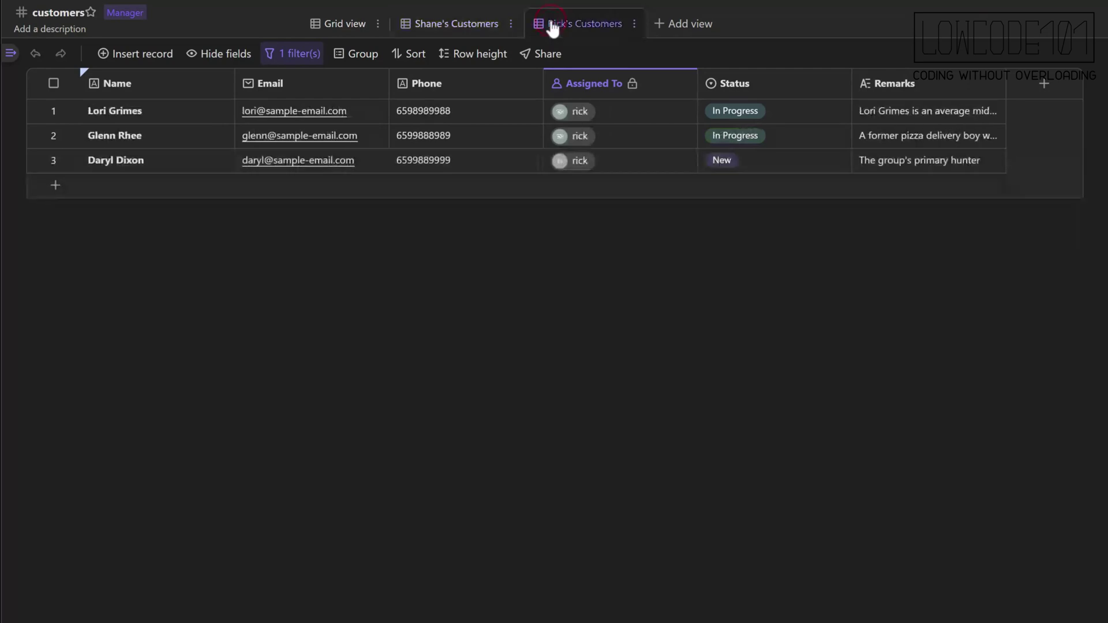
pyautogui.click(335, 26)
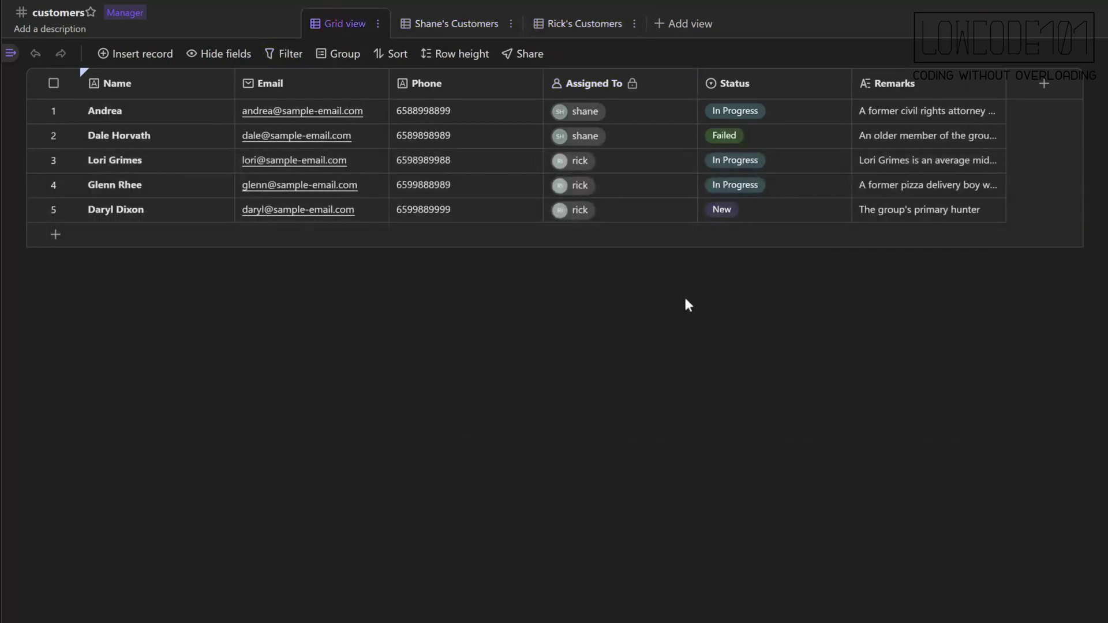